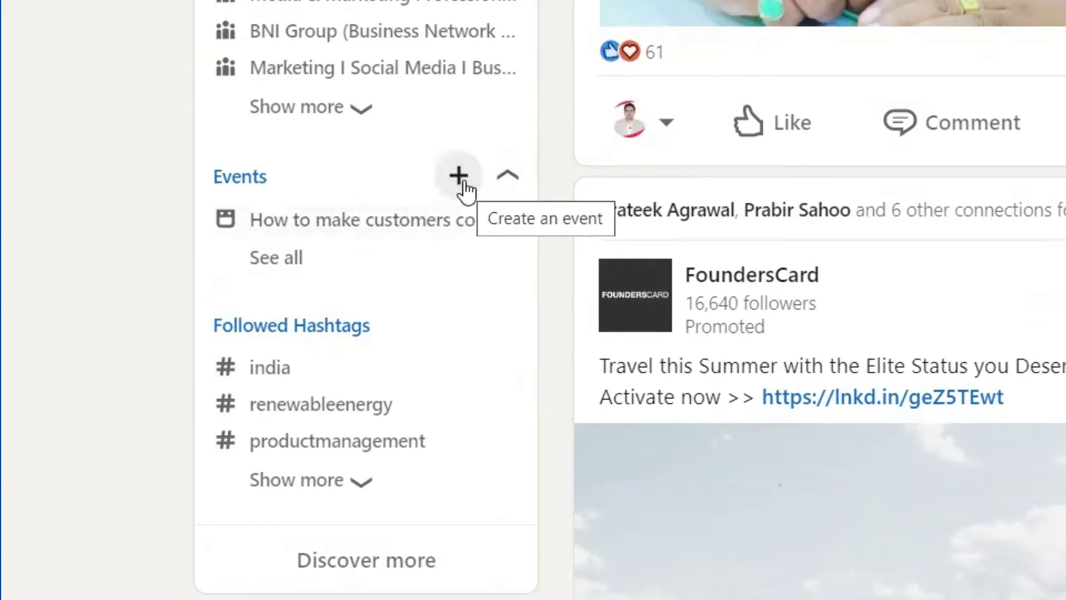
Start creating a new event from the Events section of the home feed.
click(459, 177)
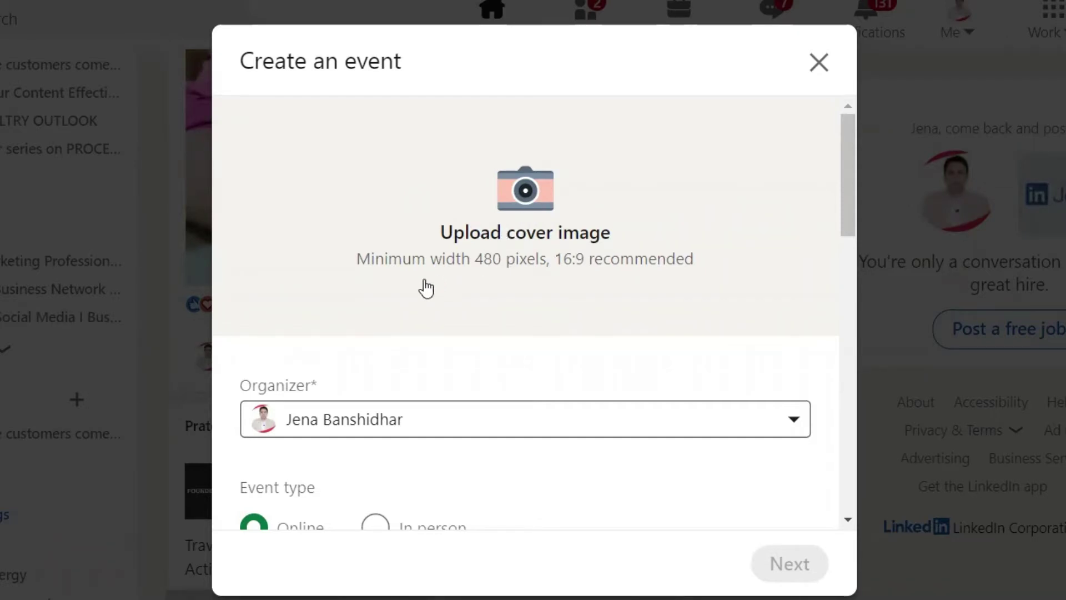
scroll(416, 281, down, 4)
scroll(412, 283, up, 2)
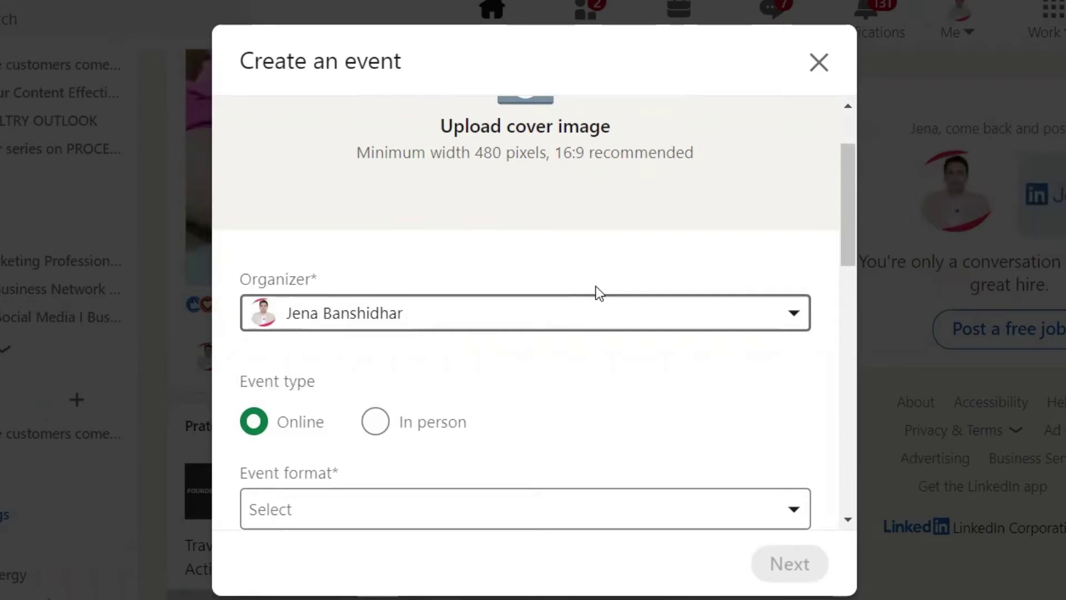
Try the Digital RND page as the event organizer and switch back to the personal profile.
click(560, 312)
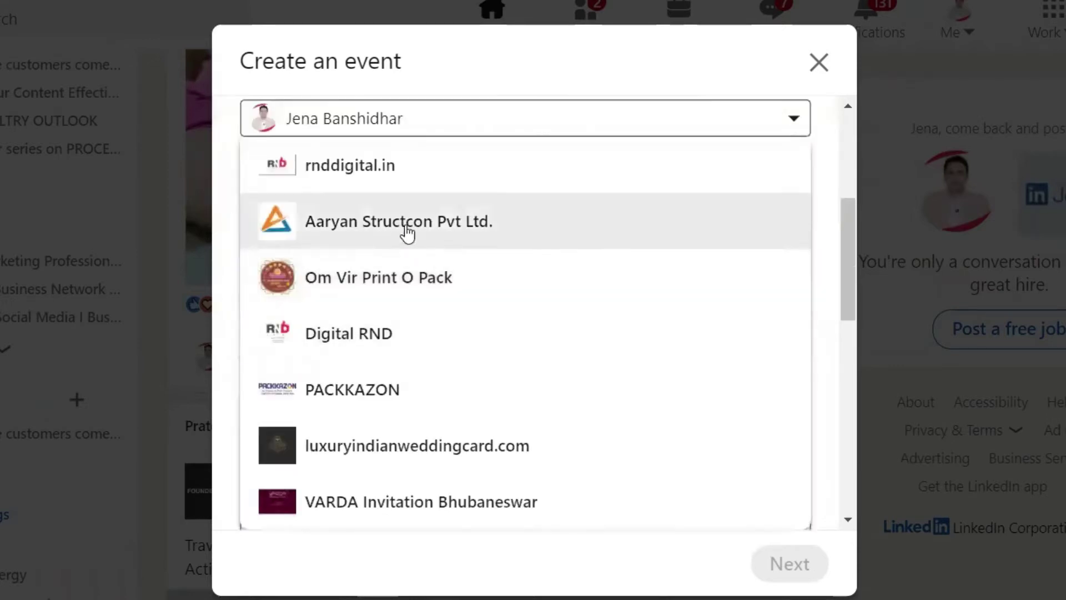
click(336, 341)
scroll(369, 277, up, 4)
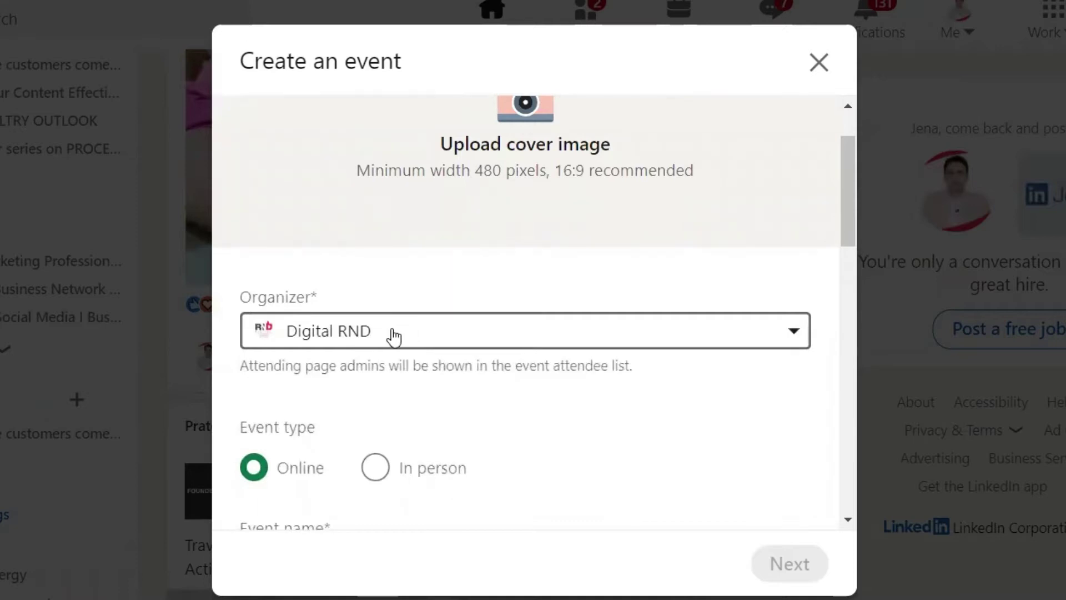
click(368, 335)
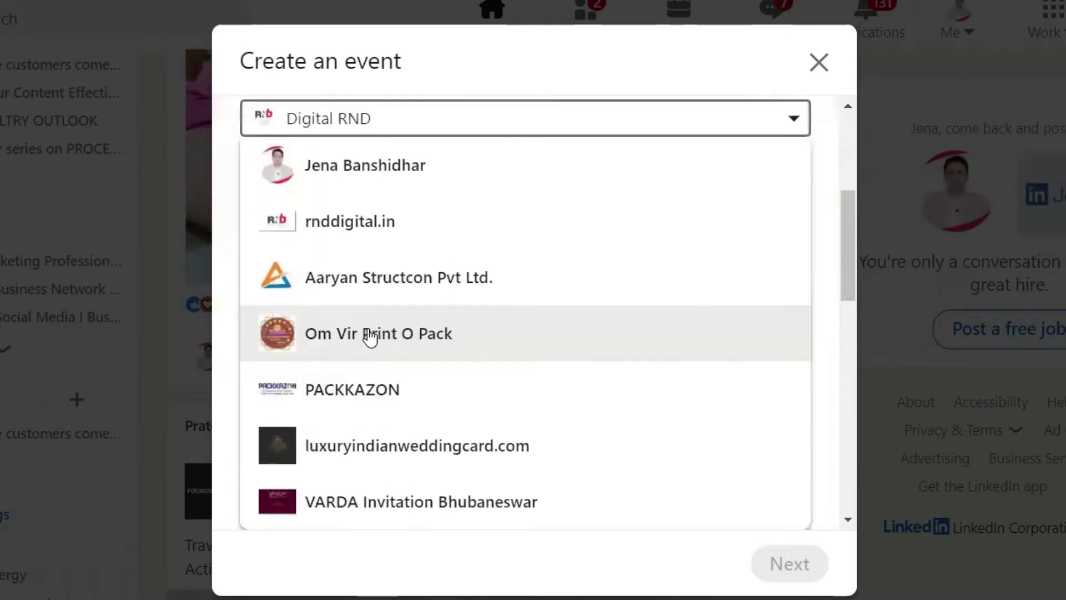
click(339, 174)
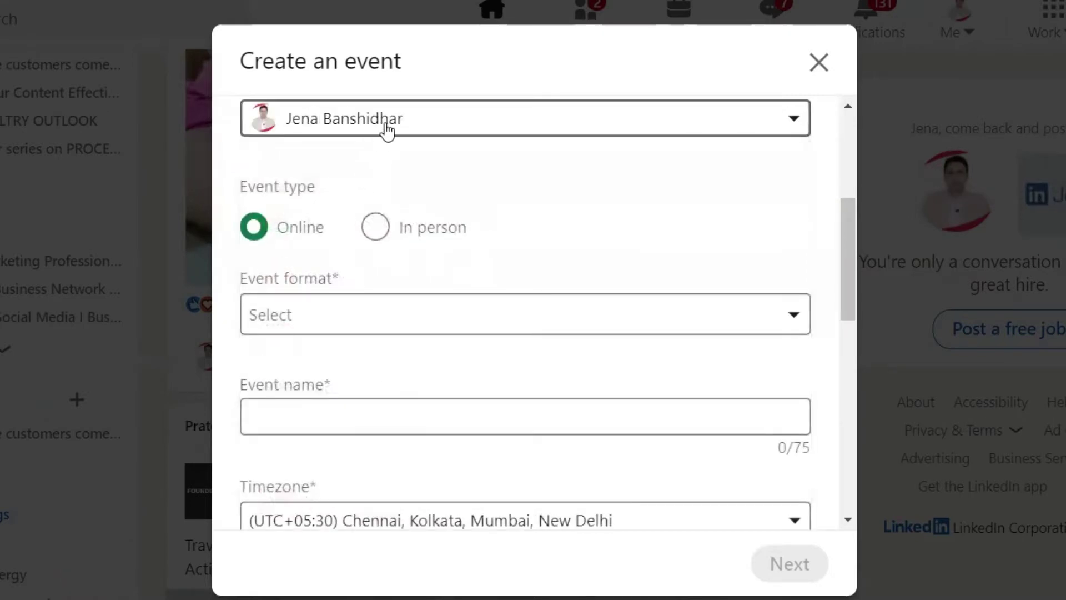
Set the format of the online event to External event link.
scroll(337, 165, down, 2)
scroll(338, 167, up, 2)
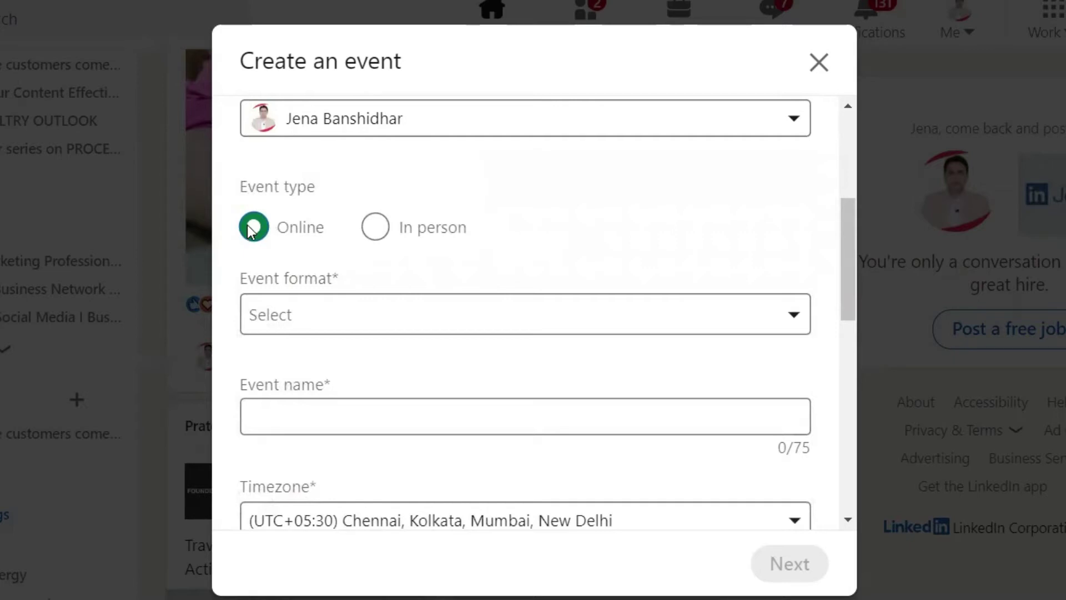
scroll(257, 223, down, 2)
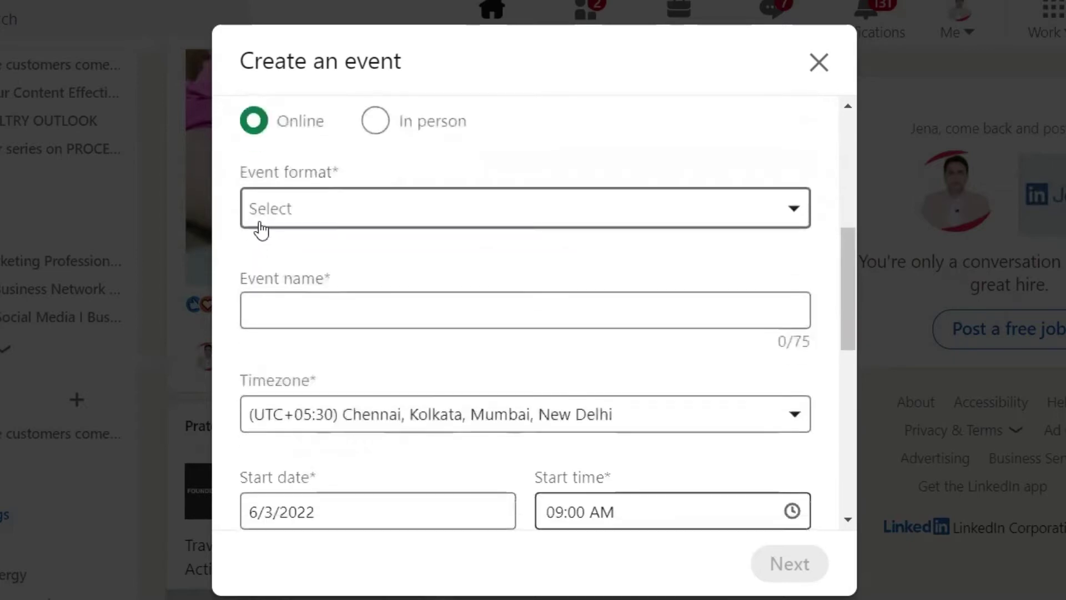
scroll(242, 248, up, 2)
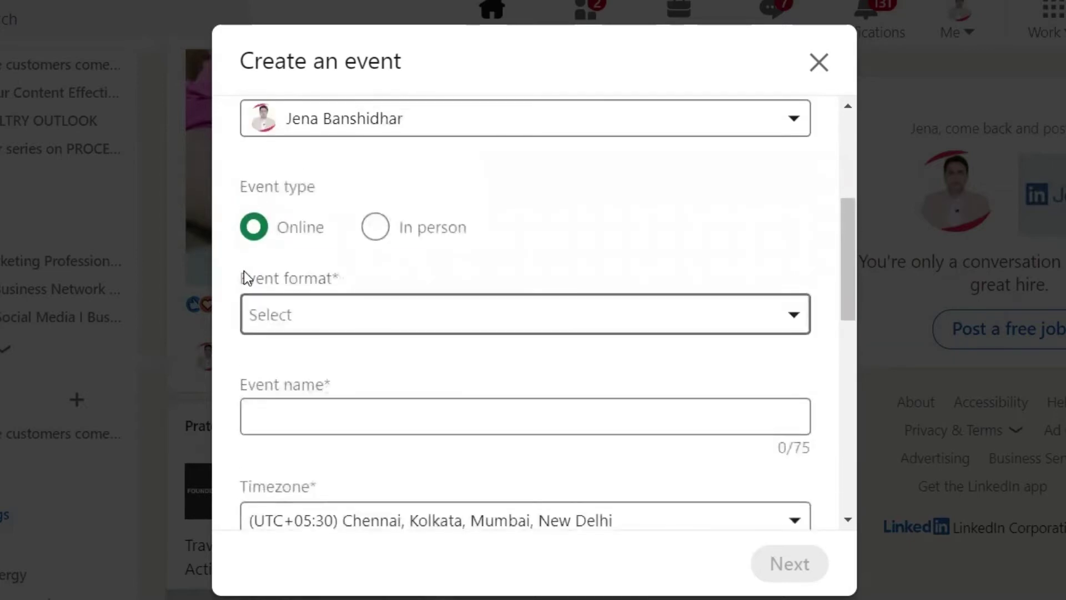
click(300, 318)
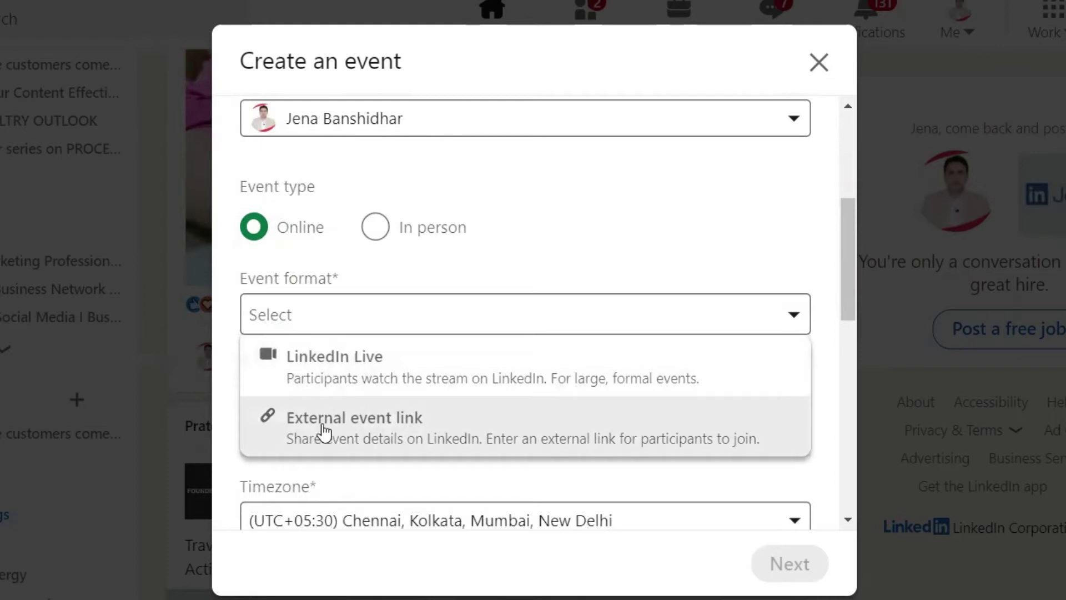
click(324, 431)
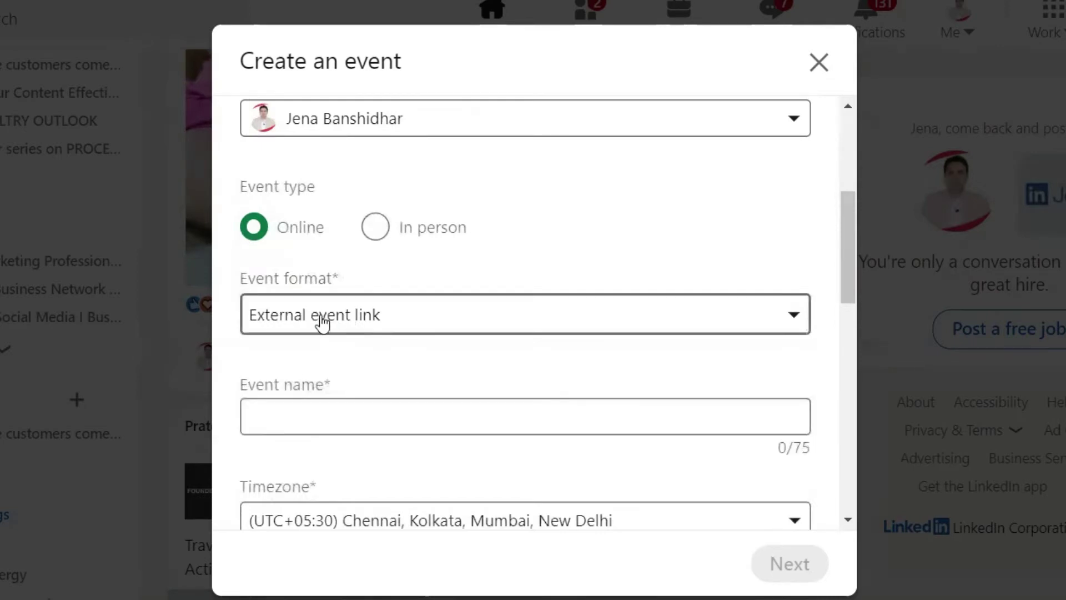
Name the event "Monetize your Content Effectively", copying that part of the title from the open note.
scroll(369, 343, down, 2)
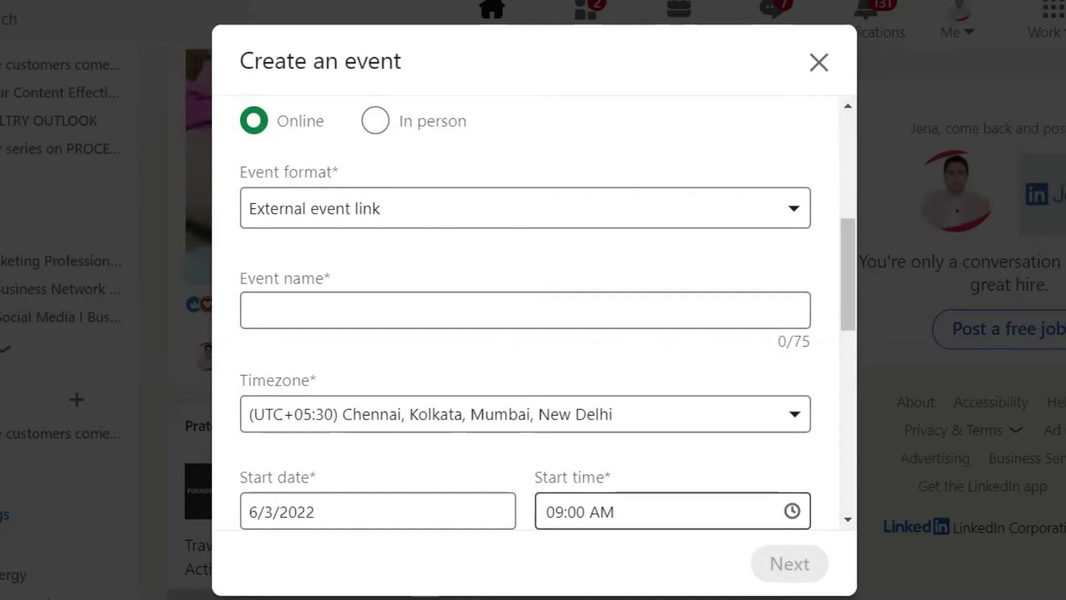
key(alt+Tab)
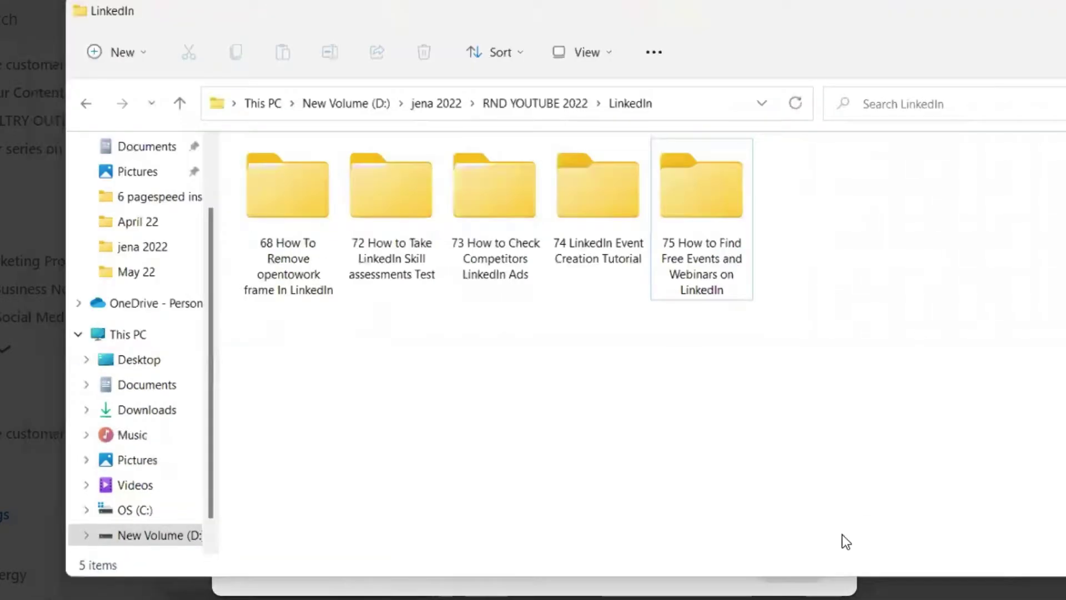
key(alt+Tab)
key(alt+Tab)
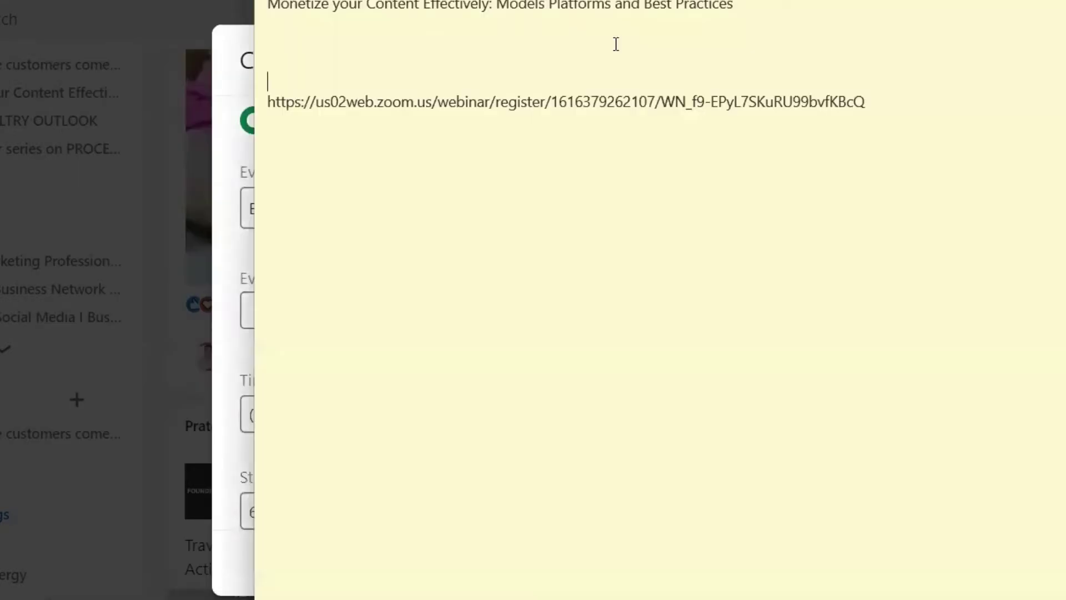
click(491, 6)
key(shift+Home)
key(ctrl+c)
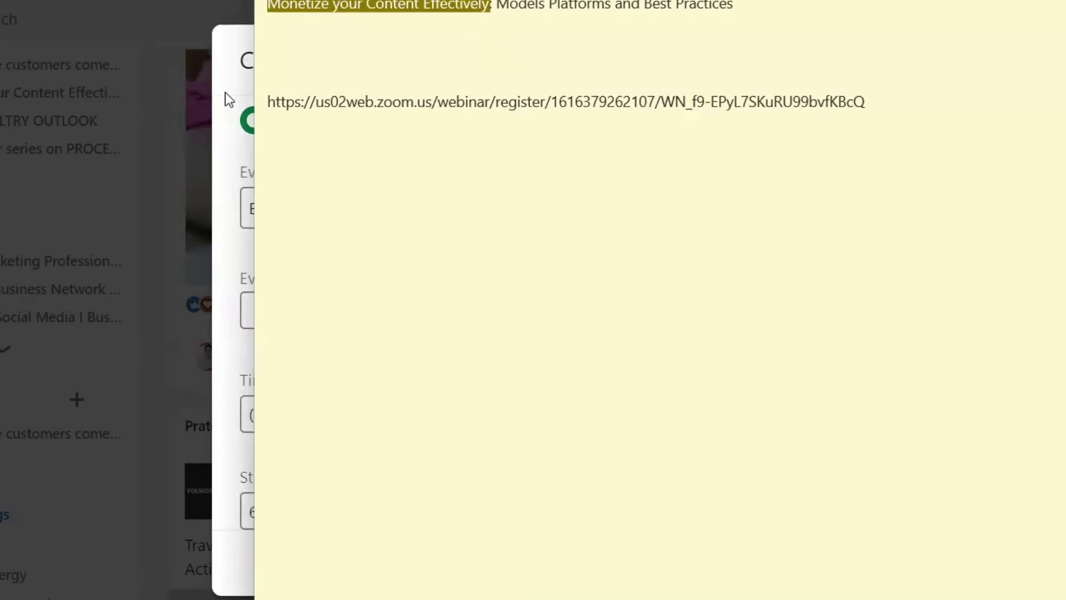
key(alt+Tab)
click(269, 309)
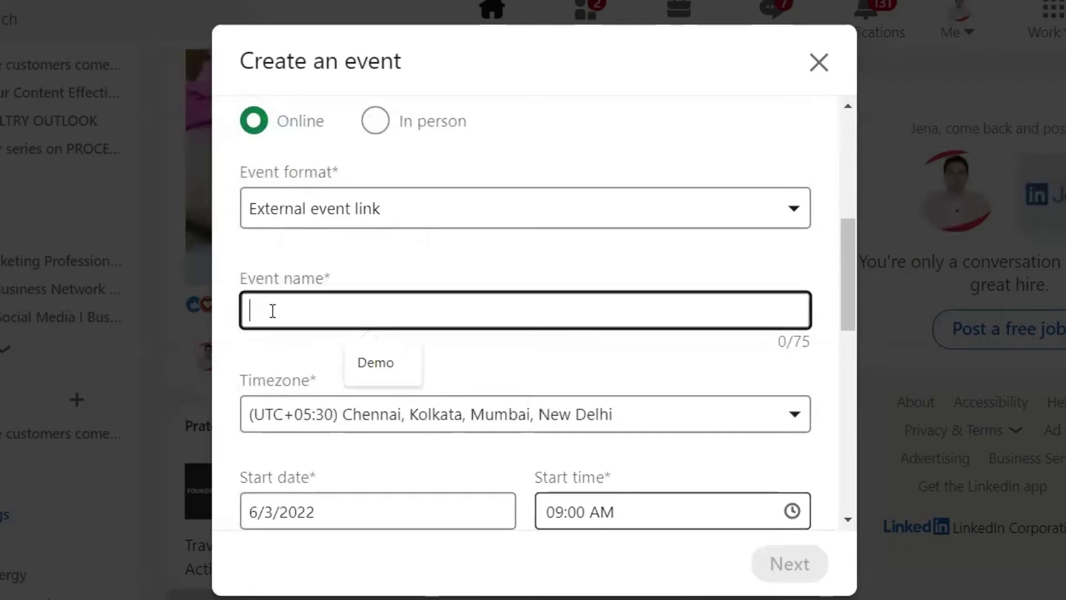
key(ctrl+v)
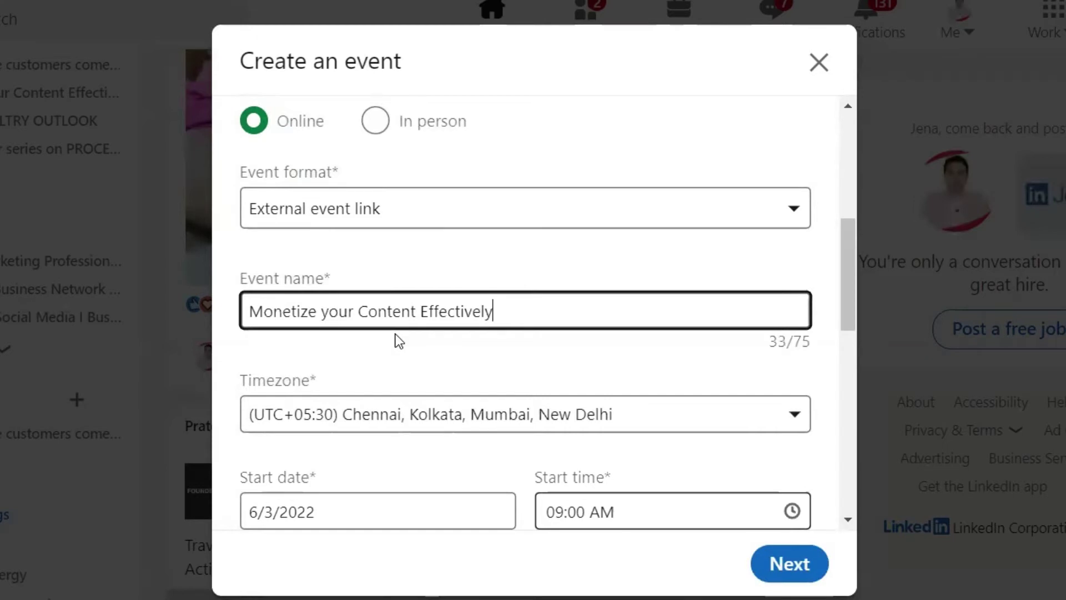
Look through the timezone choices available for the event without changing the selection.
scroll(420, 350, down, 1)
scroll(420, 350, up, 1)
scroll(416, 335, down, 2)
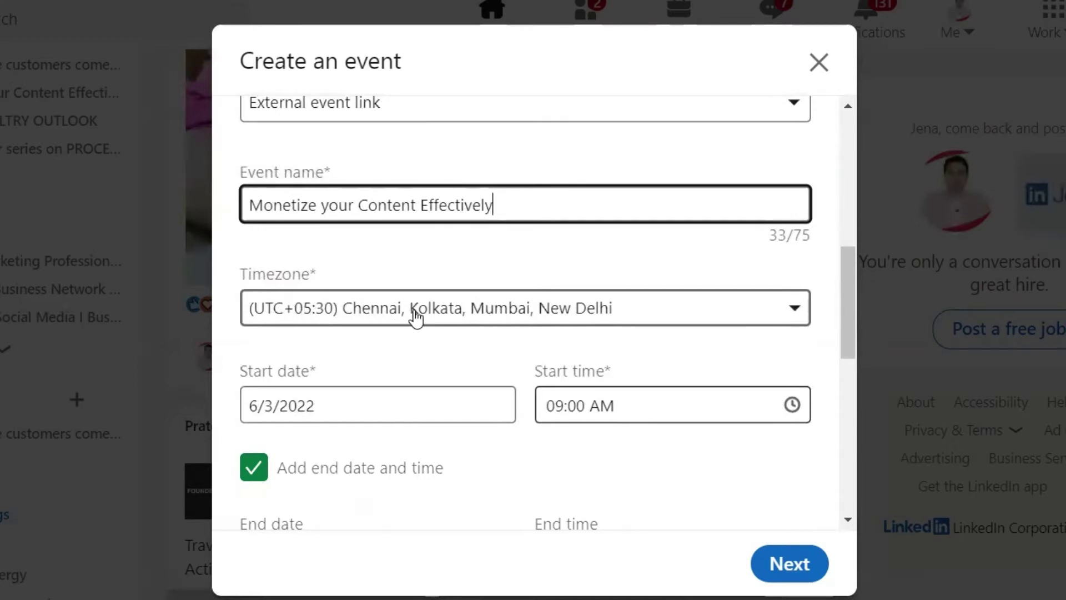
click(504, 321)
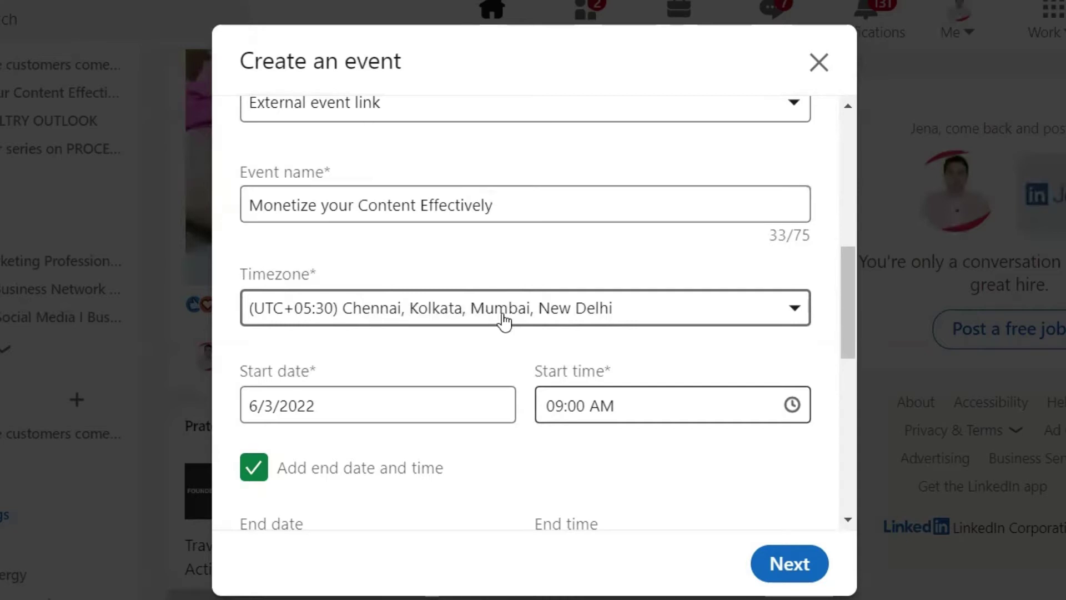
click(503, 321)
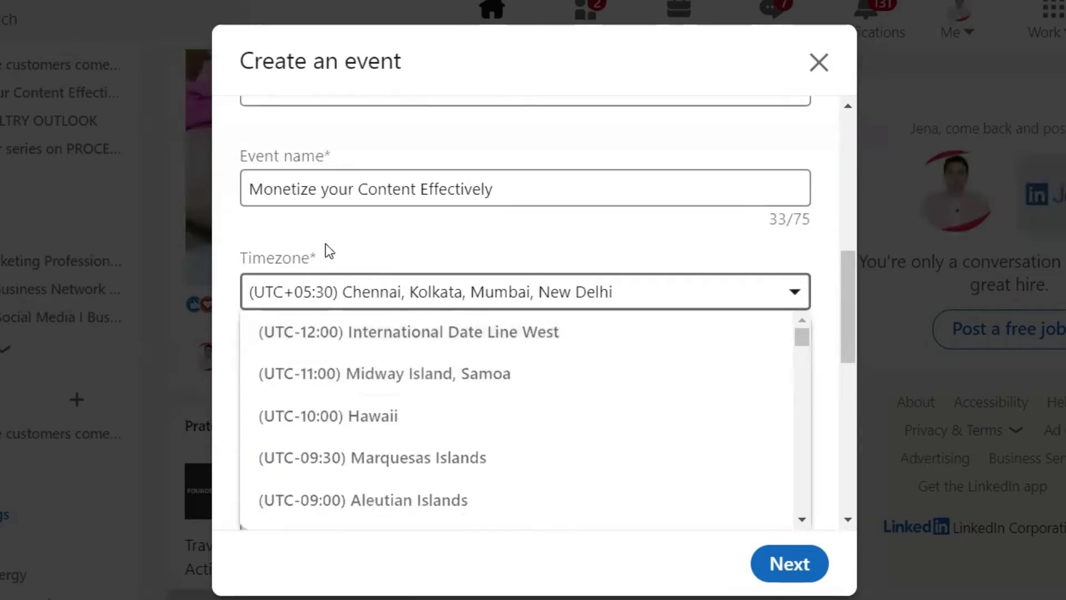
click(312, 239)
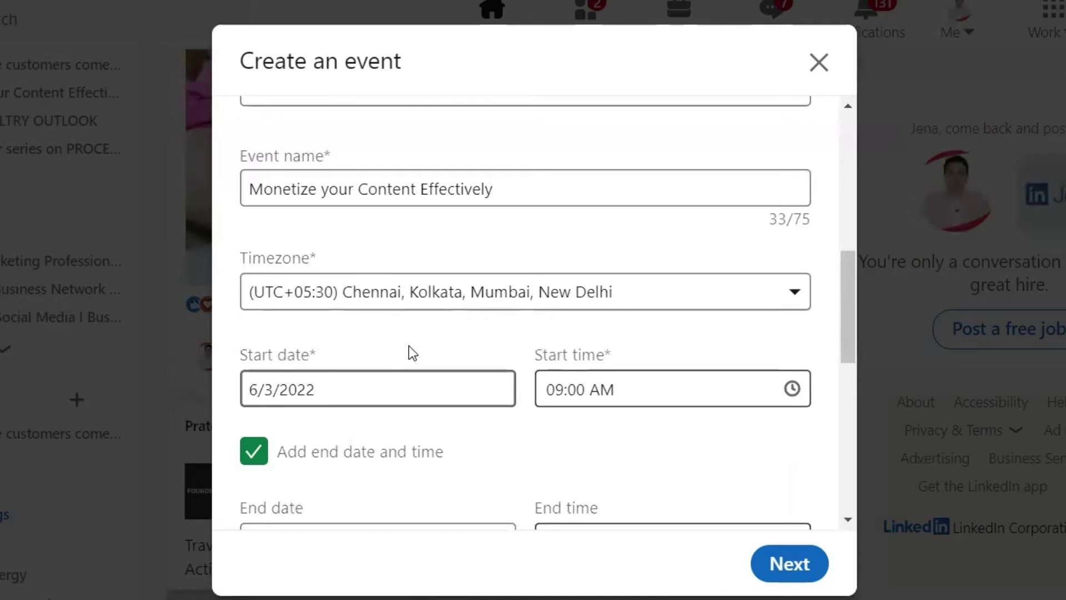
Set the event's start date to 6/15/2022.
scroll(409, 350, down, 2)
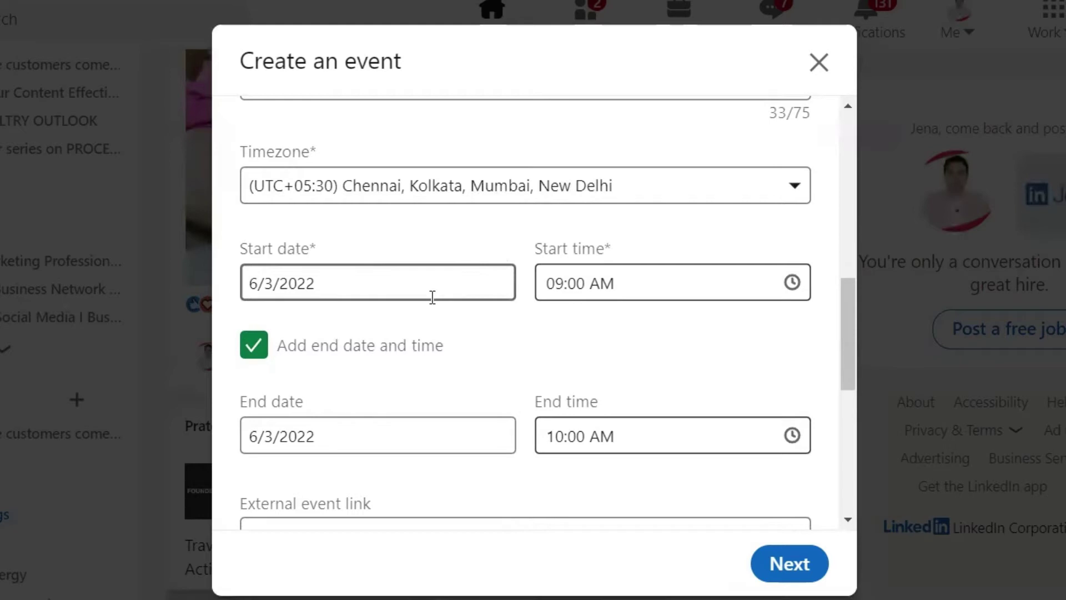
click(378, 279)
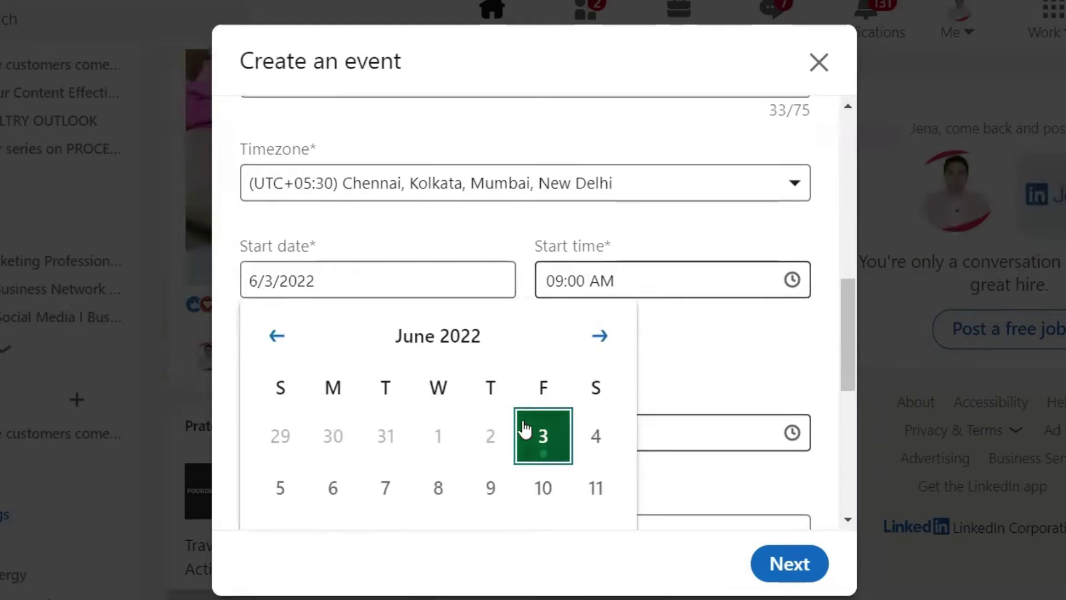
scroll(526, 431, down, 2)
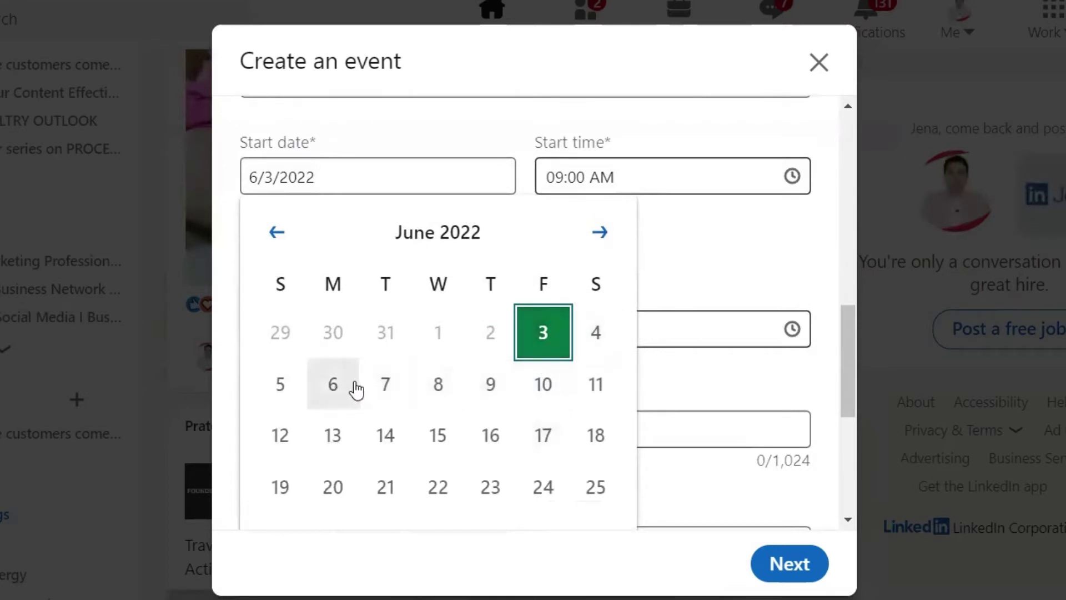
click(443, 444)
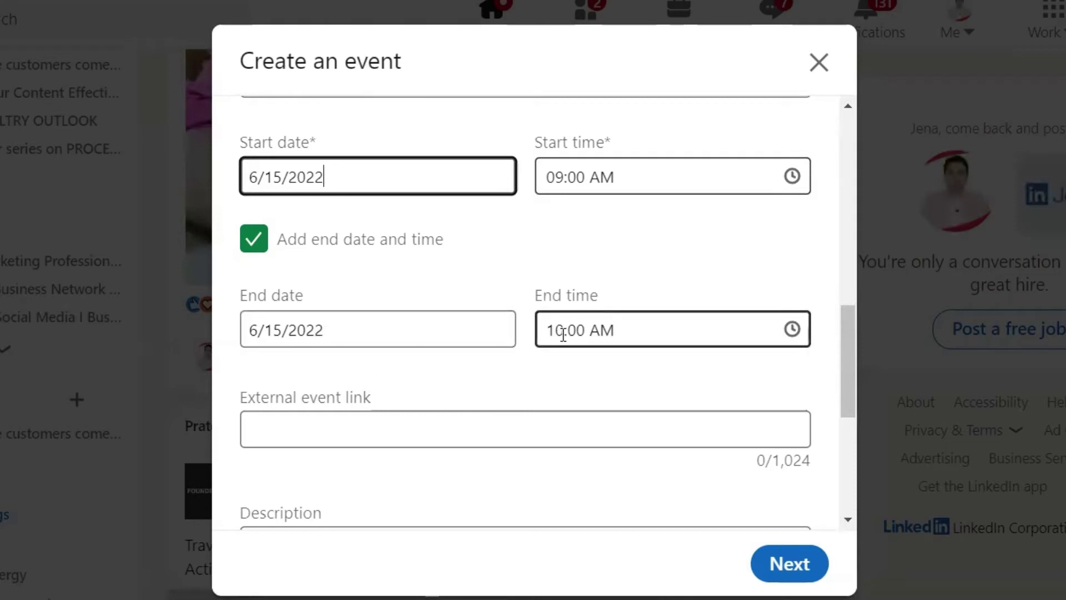
View the end time choices and review the event's format, name, timezone and schedule.
click(605, 330)
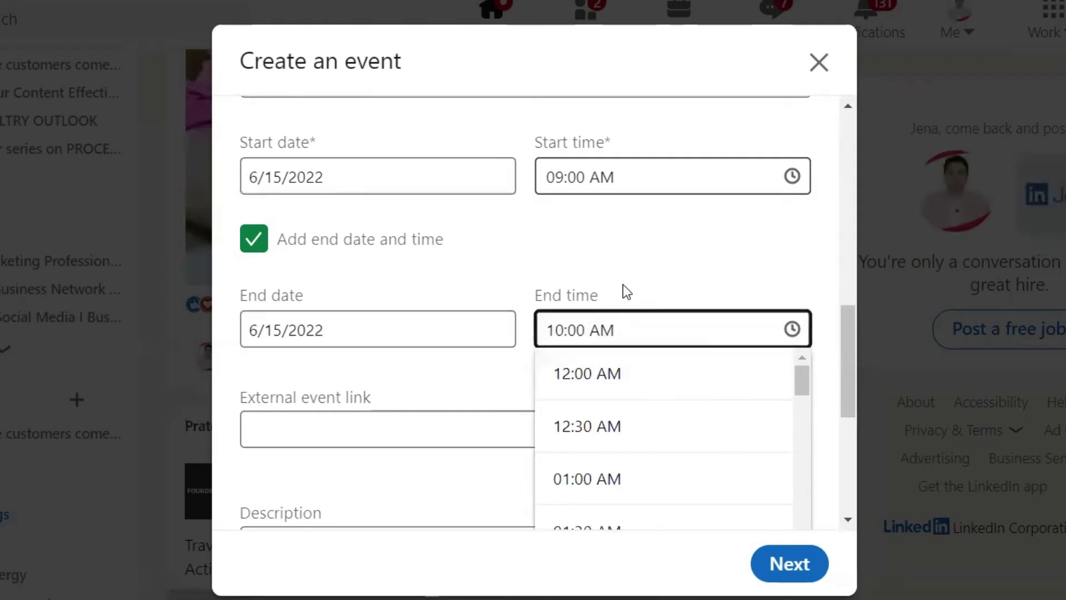
click(636, 255)
scroll(577, 323, down, 2)
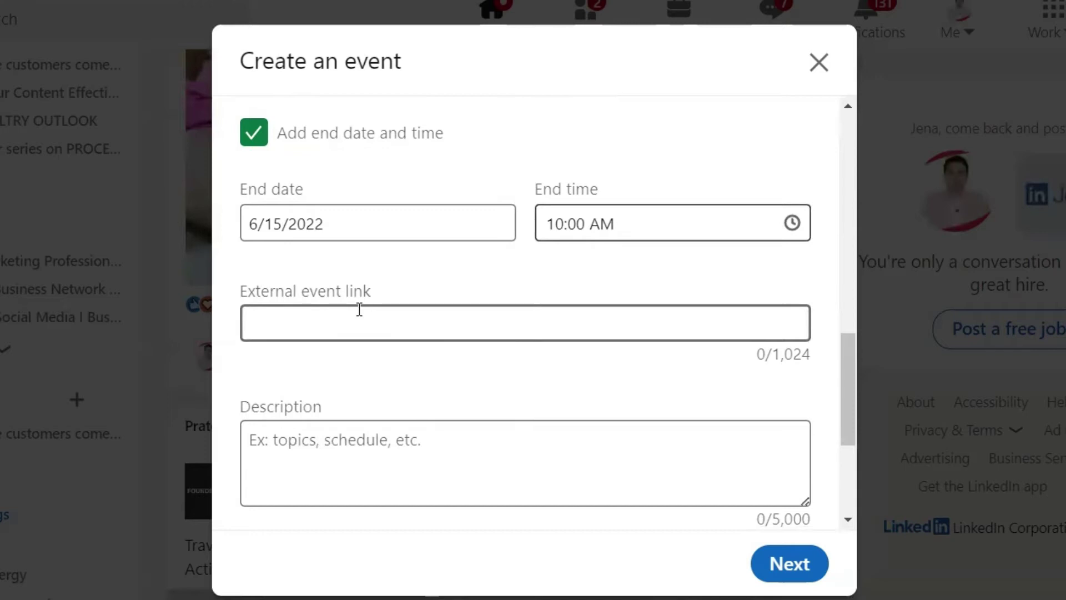
scroll(359, 309, up, 8)
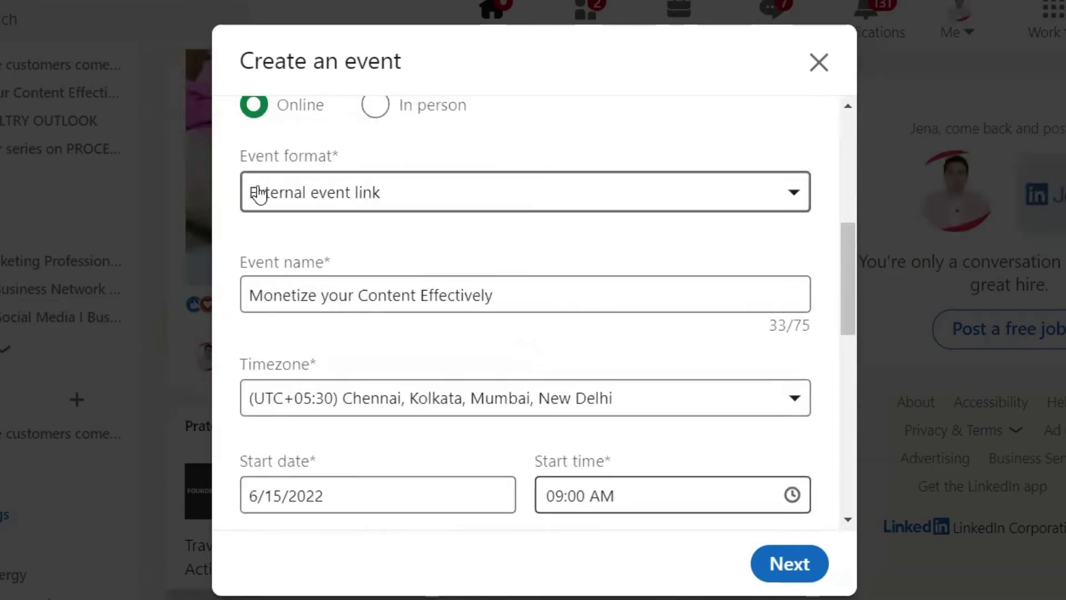
scroll(355, 208, down, 6)
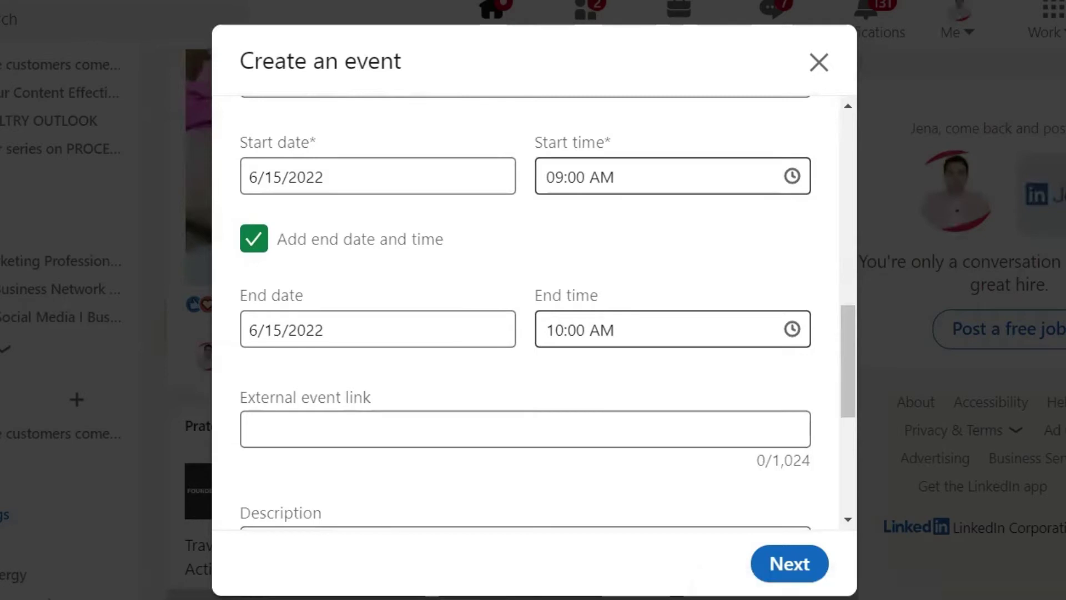
Copy the Zoom webinar registration link from the open note and paste it as the external event link.
key(alt+Tab)
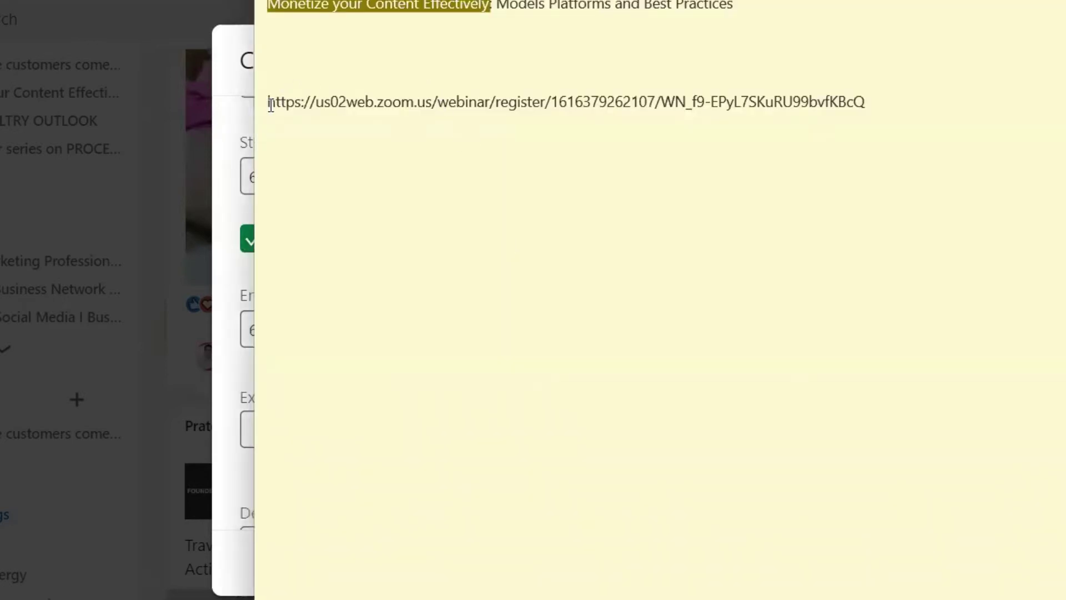
drag(271, 104, 926, 109)
key(ctrl+c)
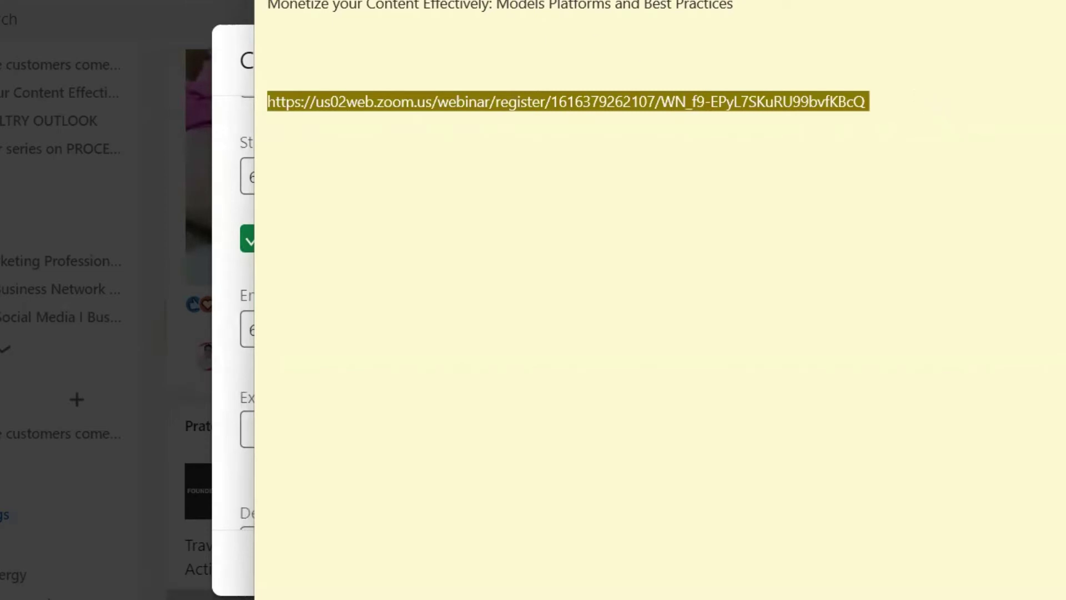
key(alt+Tab)
click(267, 429)
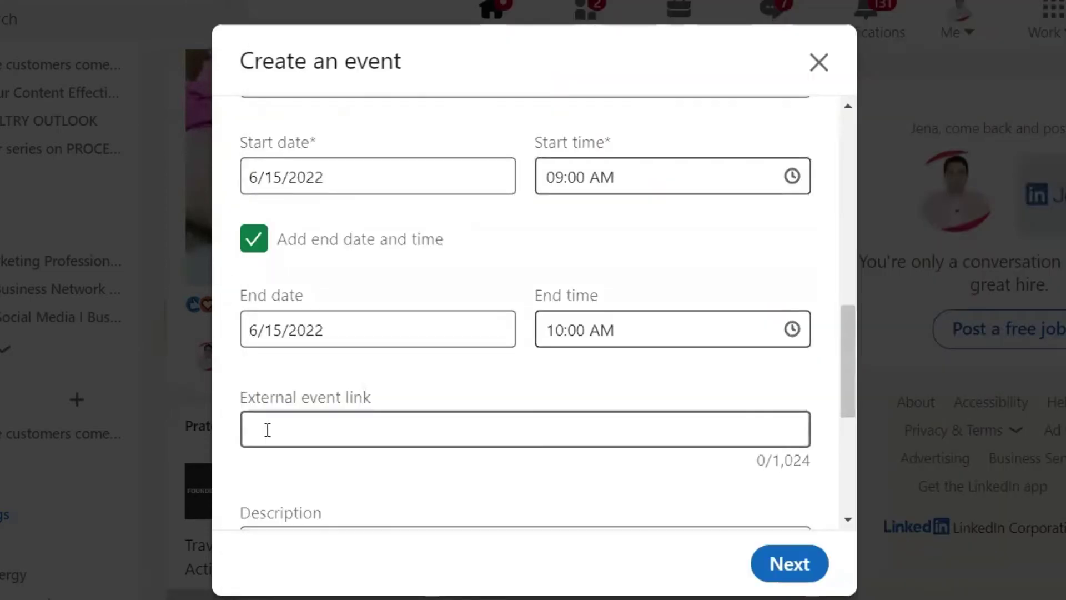
key(ctrl+v)
click(442, 383)
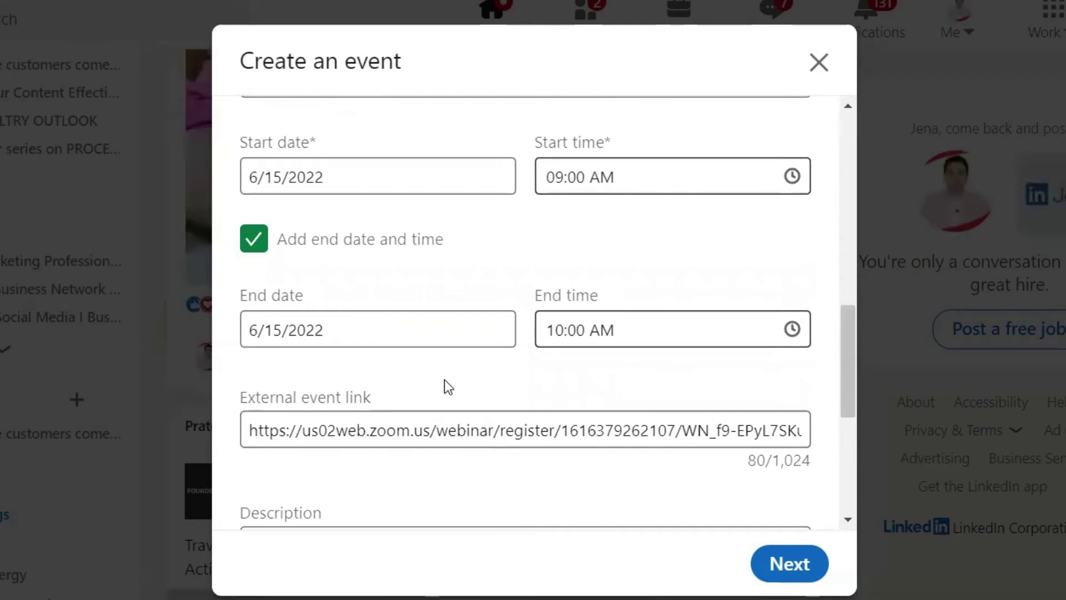
Search the event's speakers field for a connection by first name and add the matching operations manager as speaker.
scroll(527, 412, down, 4)
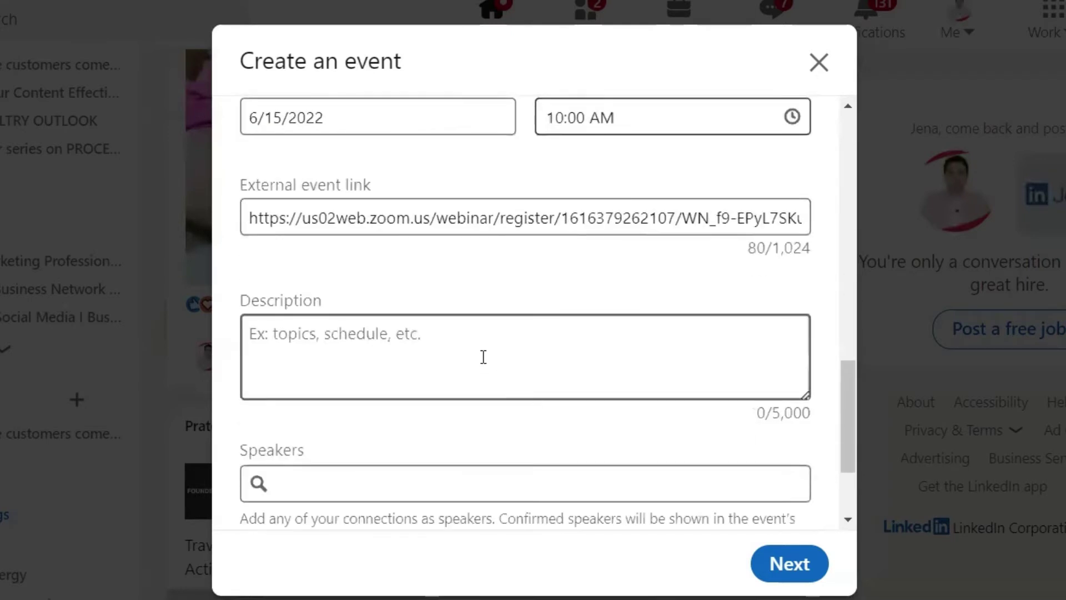
click(289, 335)
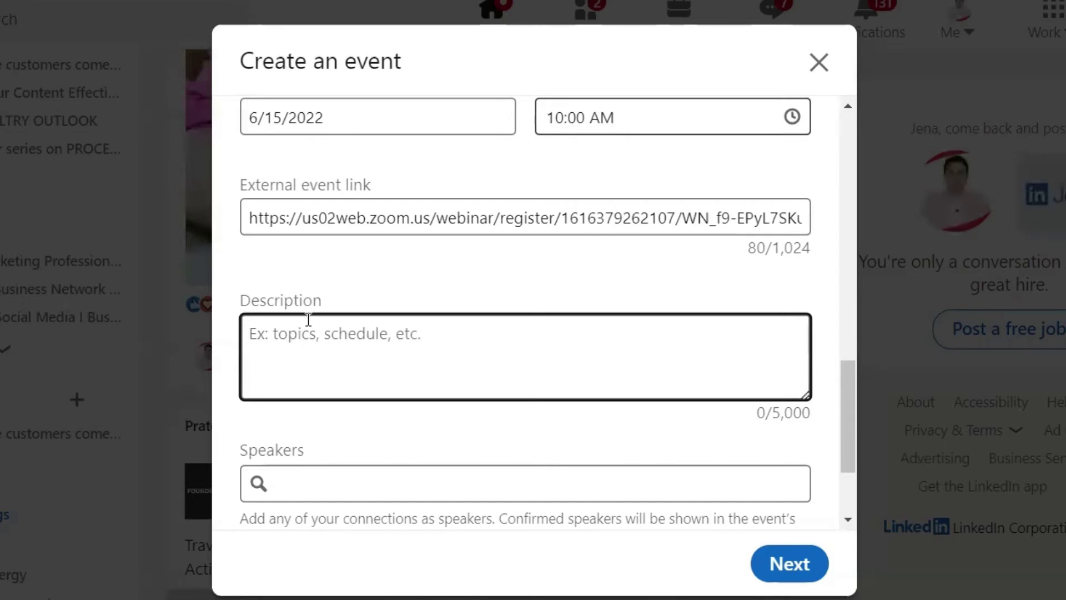
scroll(307, 318, down, 2)
scroll(341, 279, down, 1)
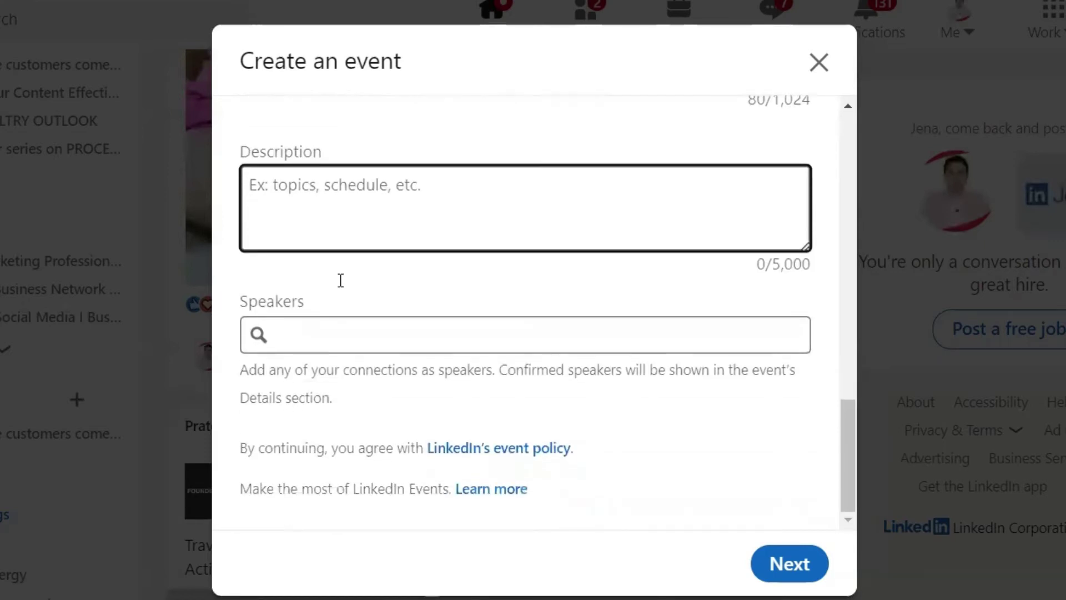
click(312, 345)
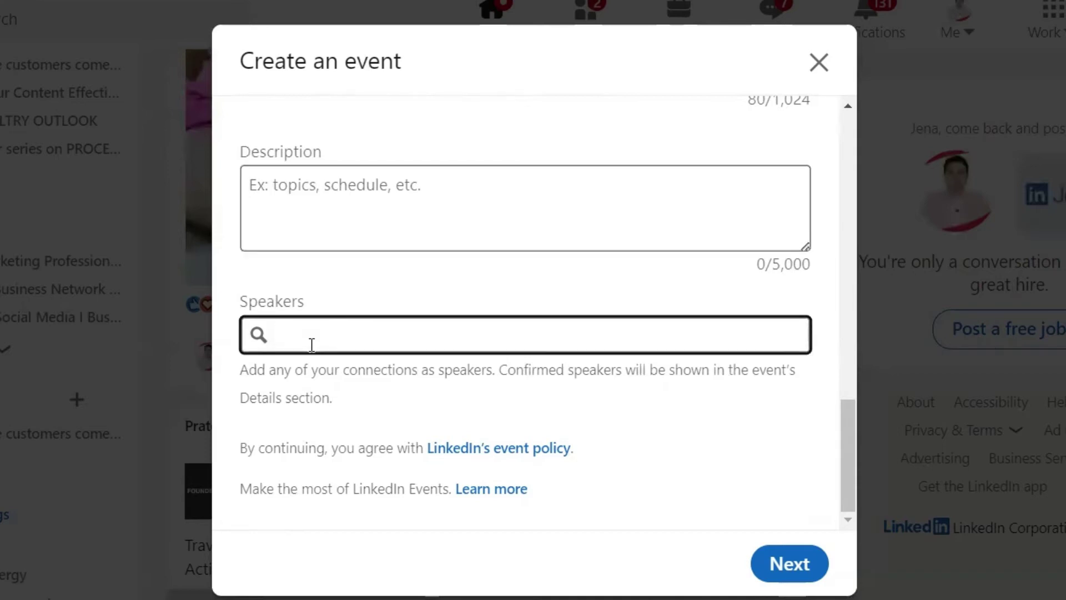
text(ras)
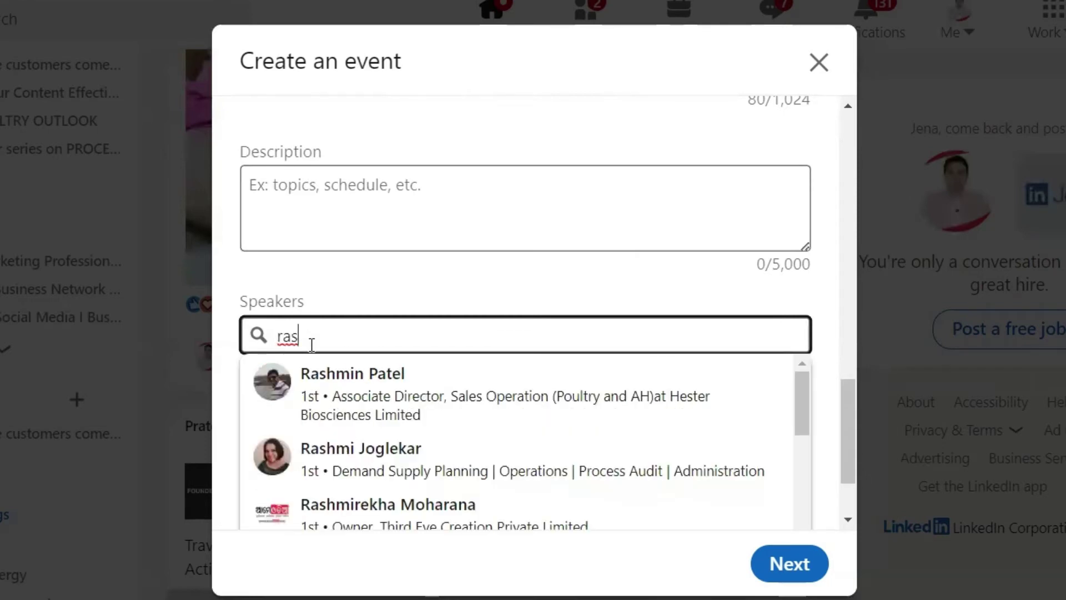
text(hmi)
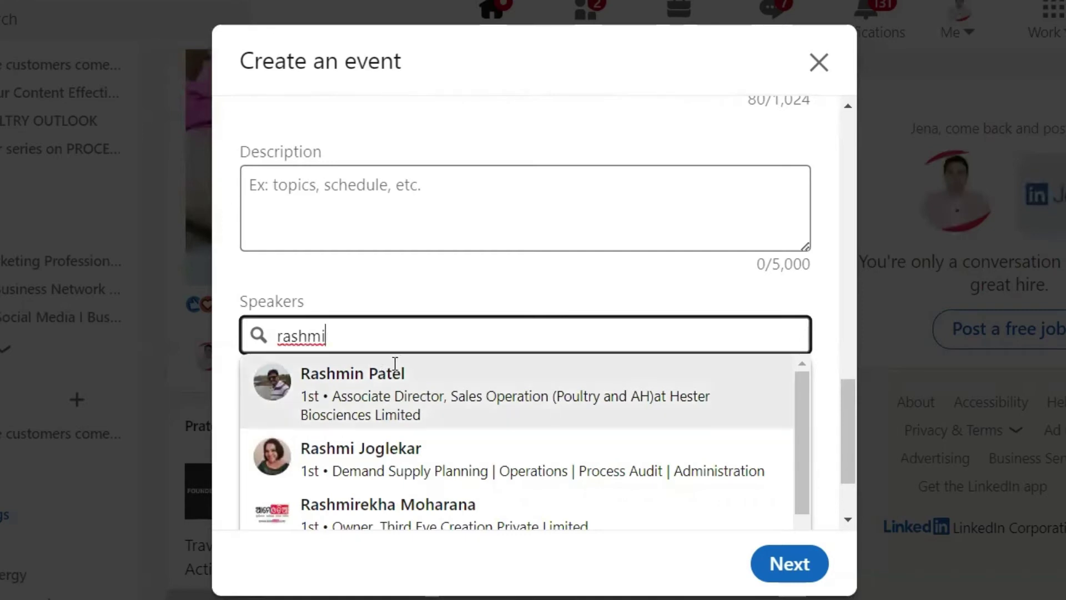
scroll(499, 470, down, 4)
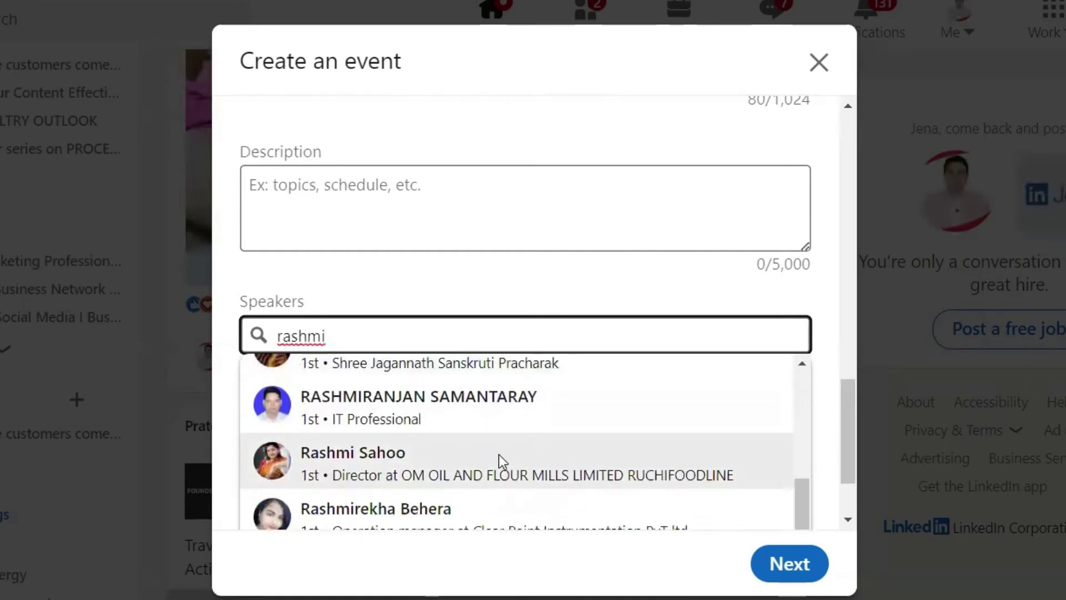
click(423, 498)
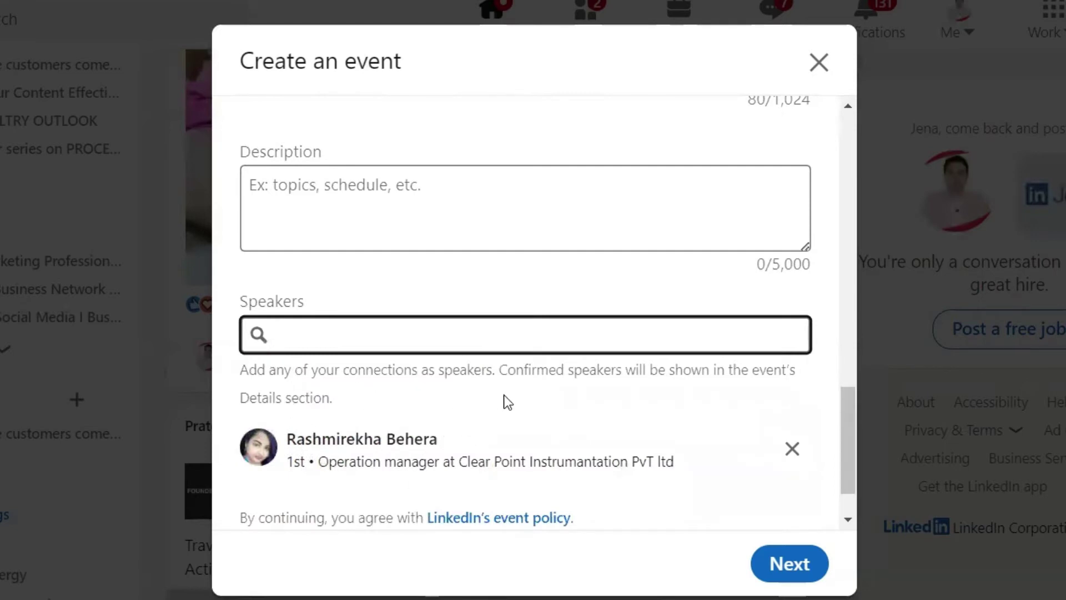
Open LinkedIn's event policy in a separate tab and read its terms and the conduct and content rules.
scroll(517, 411, down, 1)
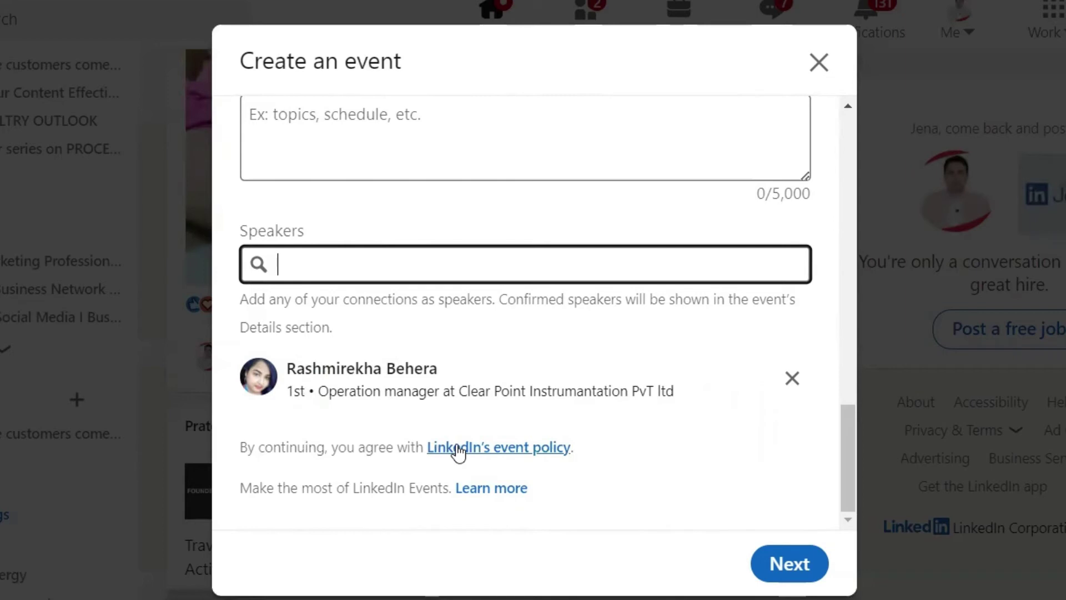
right_click(482, 453)
click(515, 467)
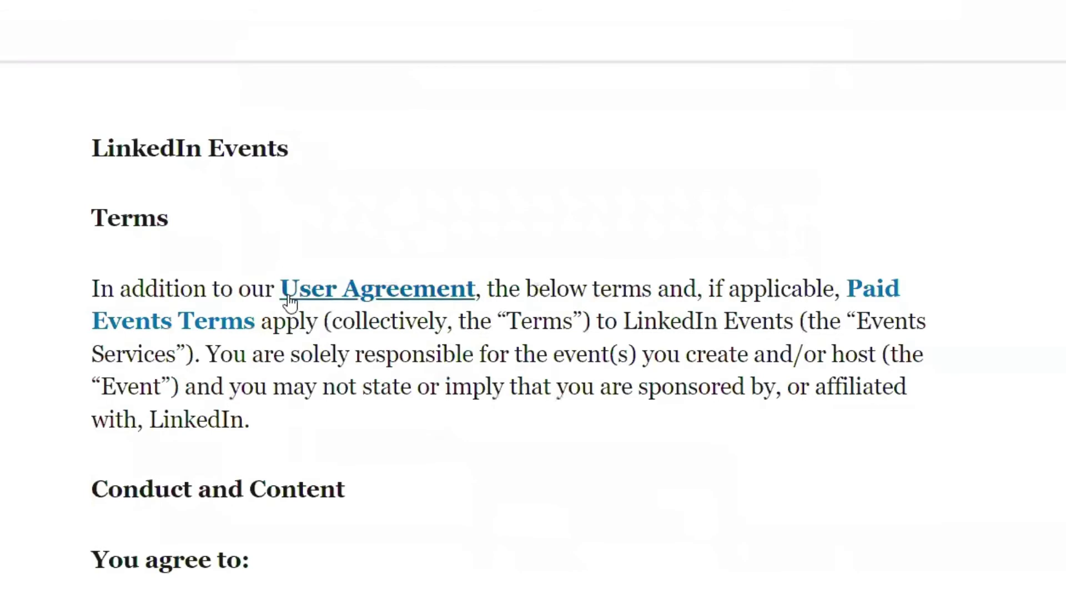
scroll(288, 302, down, 5)
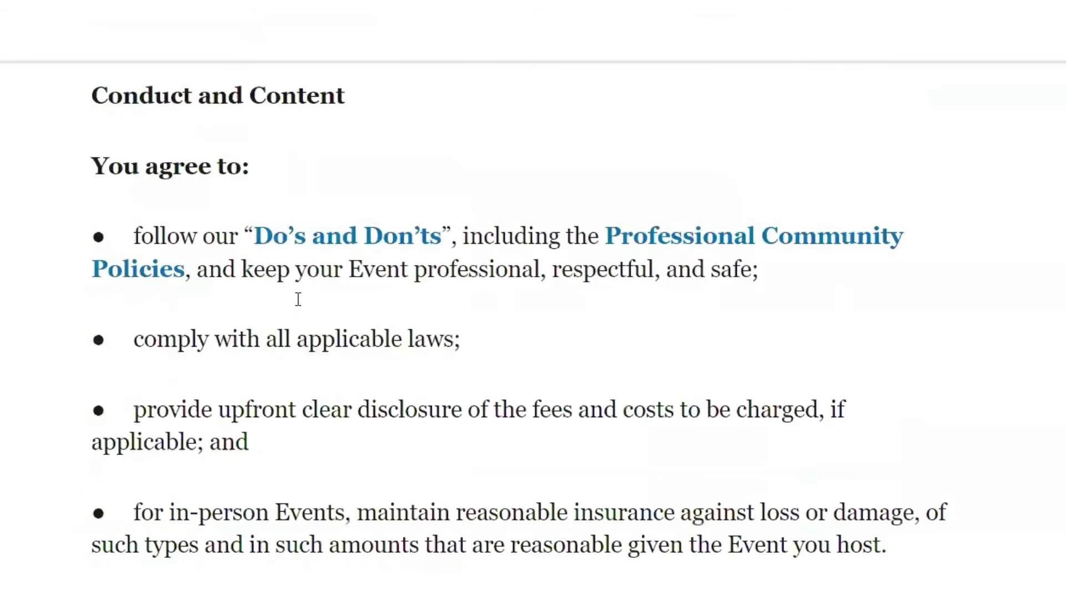
scroll(298, 300, up, 5)
scroll(272, 258, up, 1)
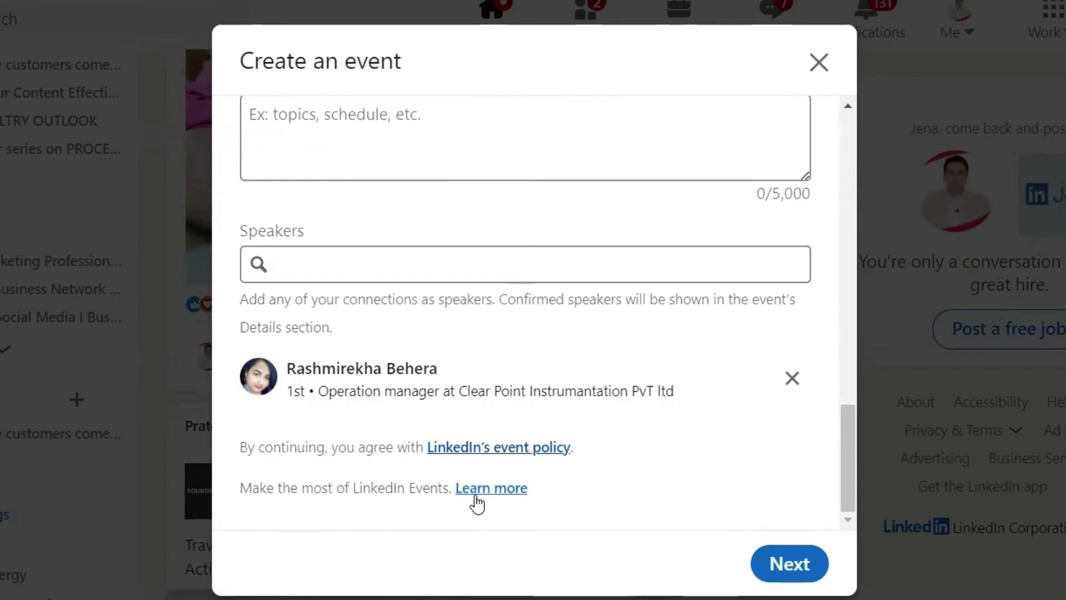
Review the completed event form from organizer to speakers and proceed to the share stage.
scroll(774, 431, up, 10)
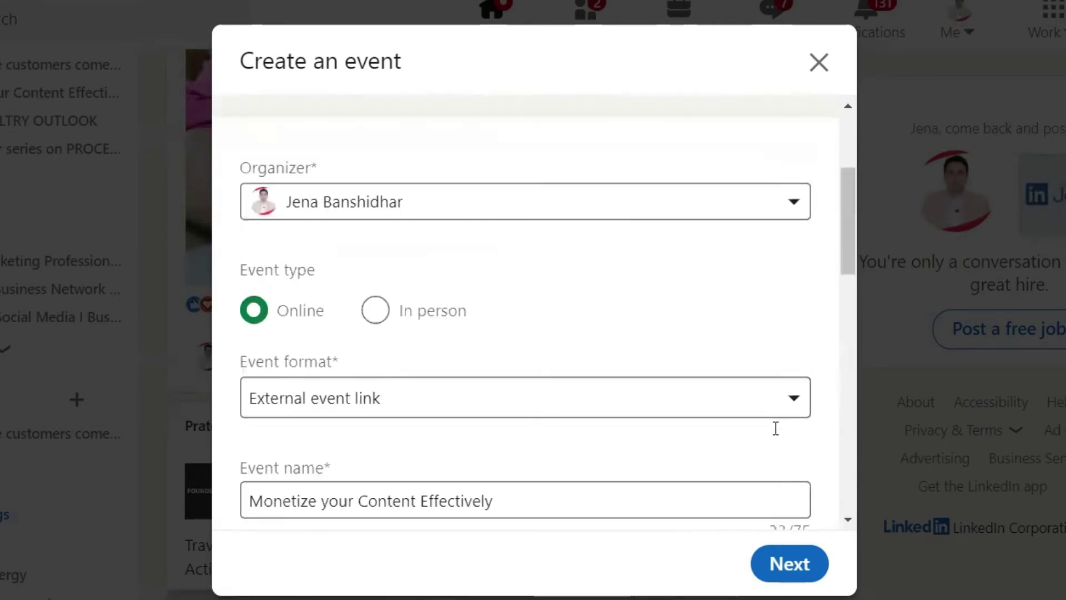
scroll(776, 428, up, 3)
scroll(776, 430, down, 12)
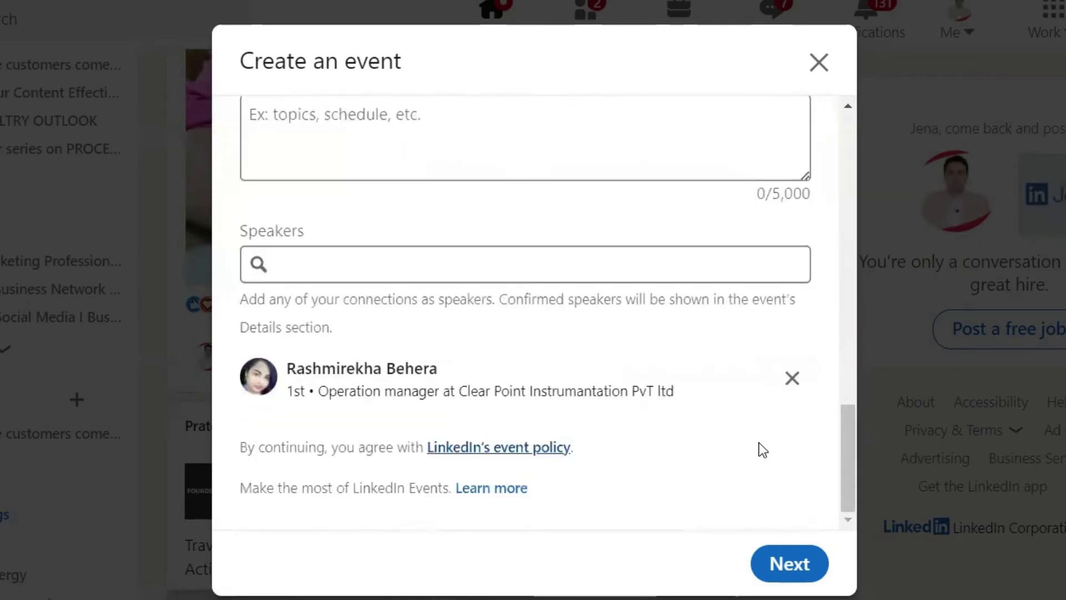
click(788, 572)
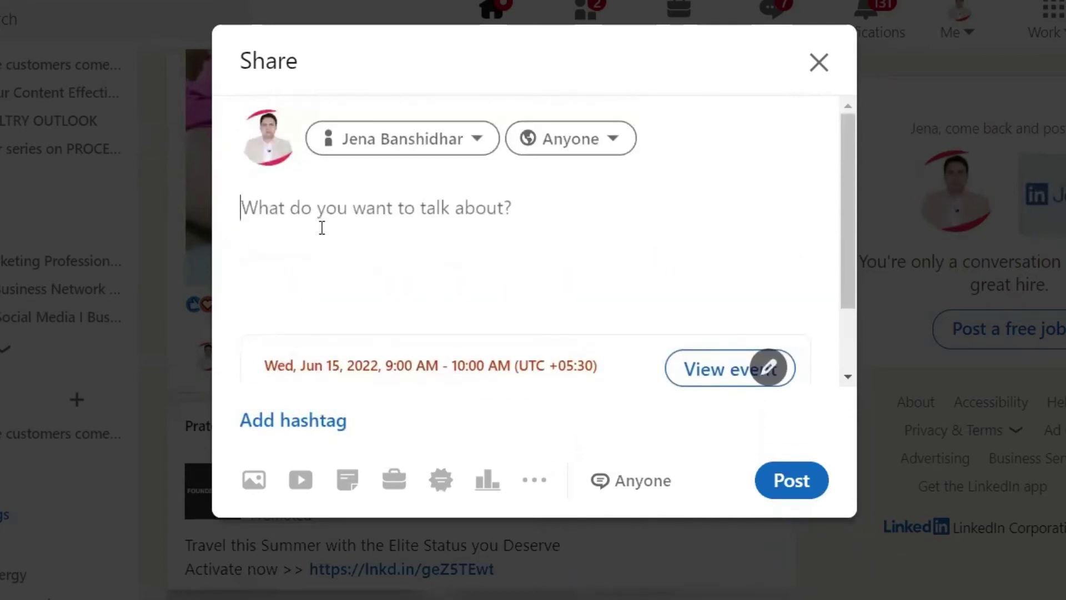
Copy the title "Monetize your Content Effectively: Models Platforms and Best Practices" from the note and paste it as the share post's text.
scroll(333, 236, down, 1)
scroll(334, 236, down, 1)
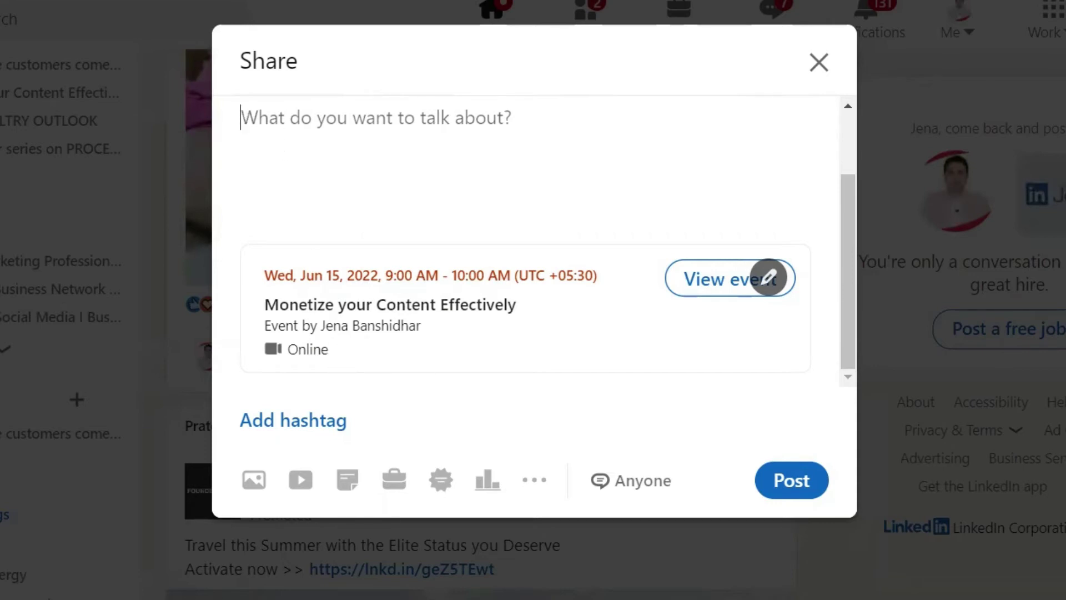
key(alt+Tab)
click(766, 8)
key(shift+Home)
key(ctrl+c)
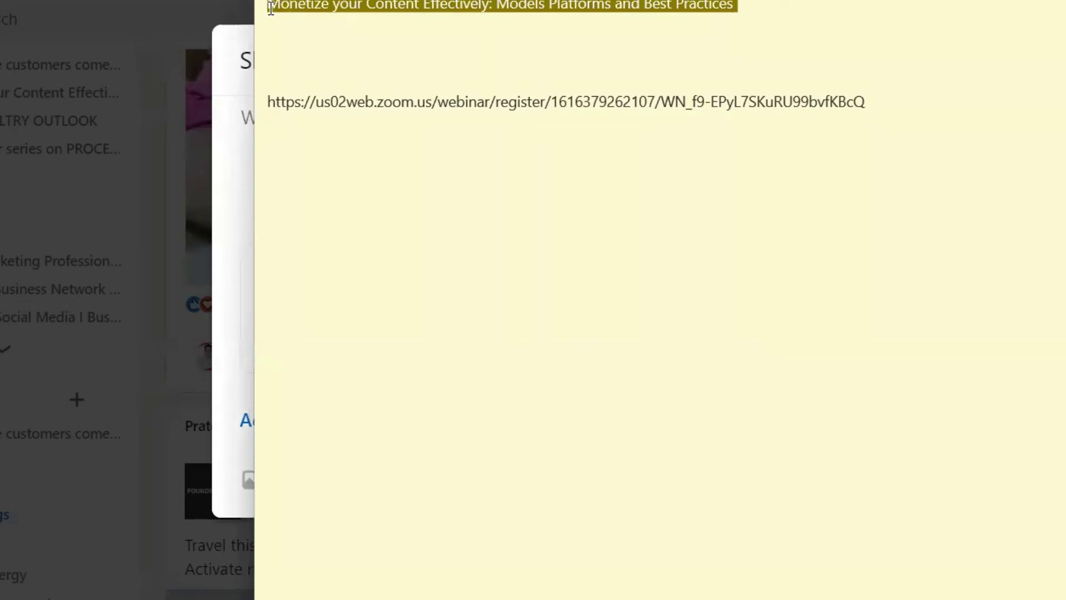
click(246, 144)
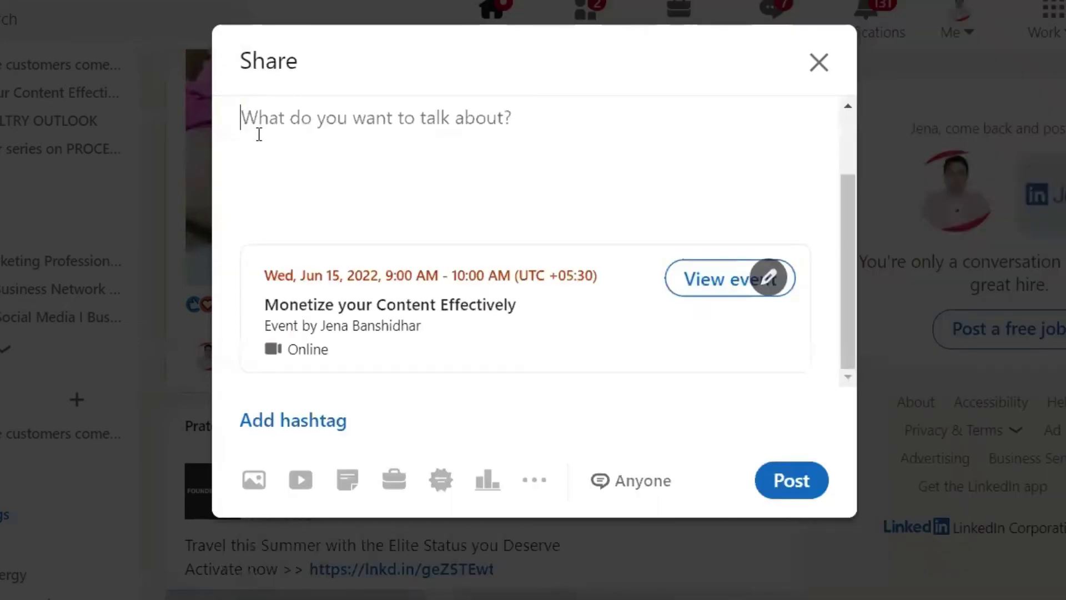
key(ctrl+v)
key(Return)
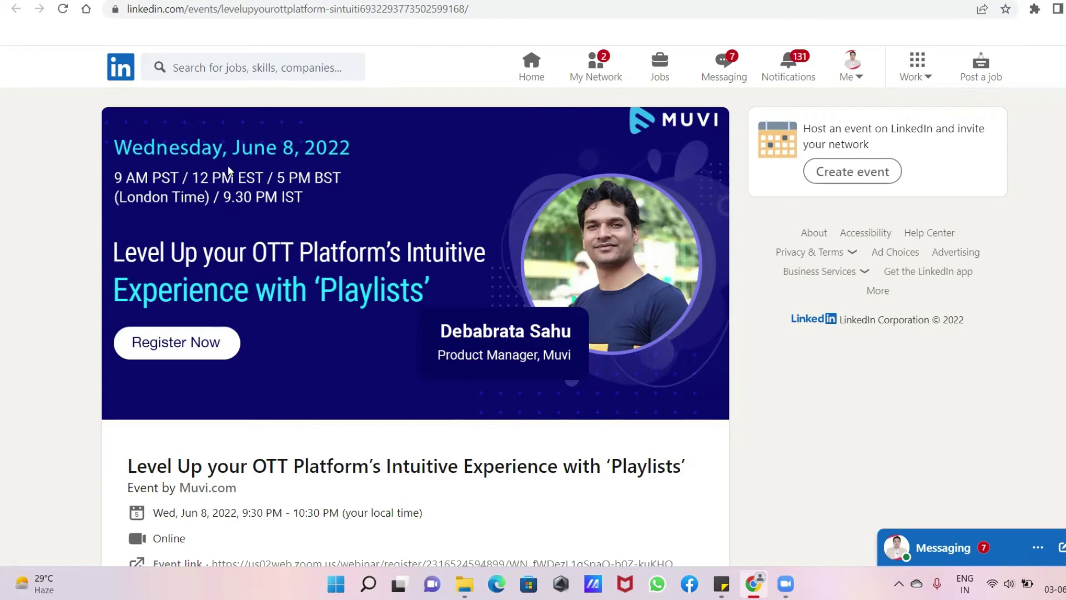
Examine the sample Muvi event page's banner, title, schedule, event link and the start of its About section.
scroll(228, 172, down, 3)
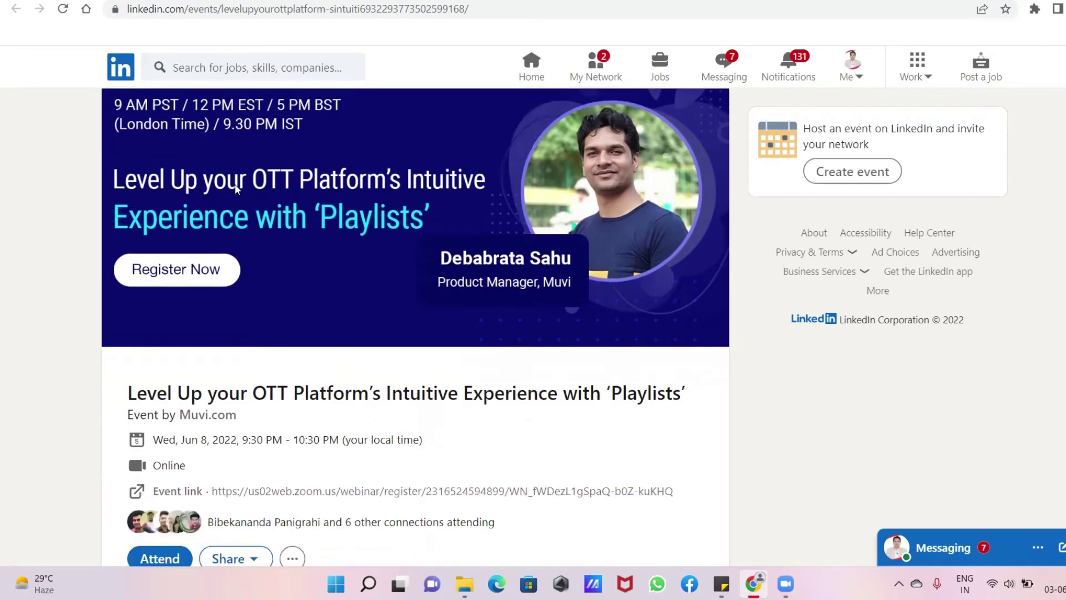
scroll(205, 235, down, 1)
drag(127, 246, 655, 241)
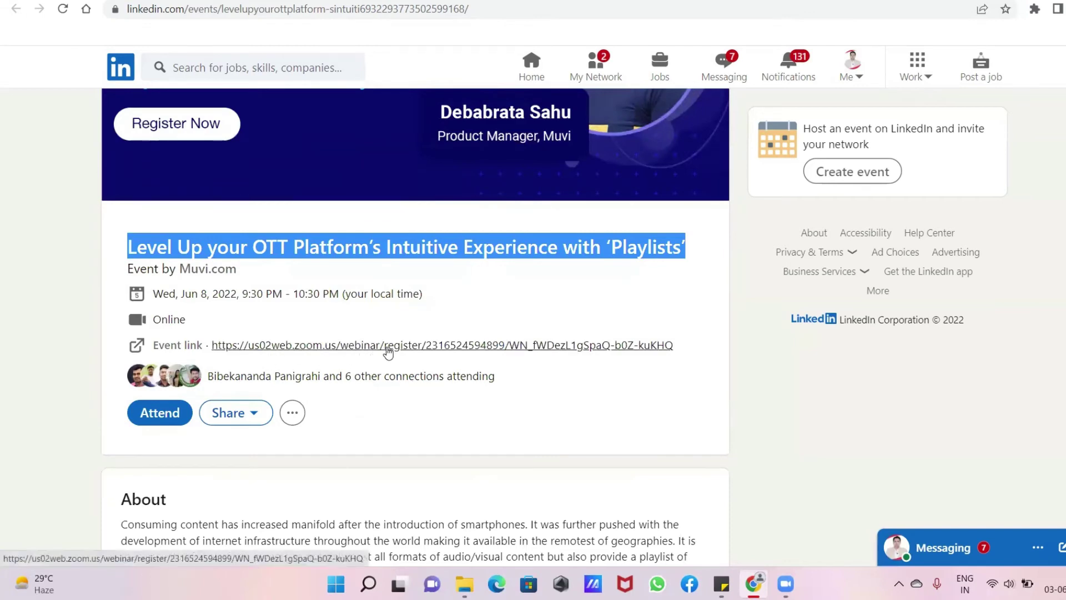
scroll(475, 347, down, 3)
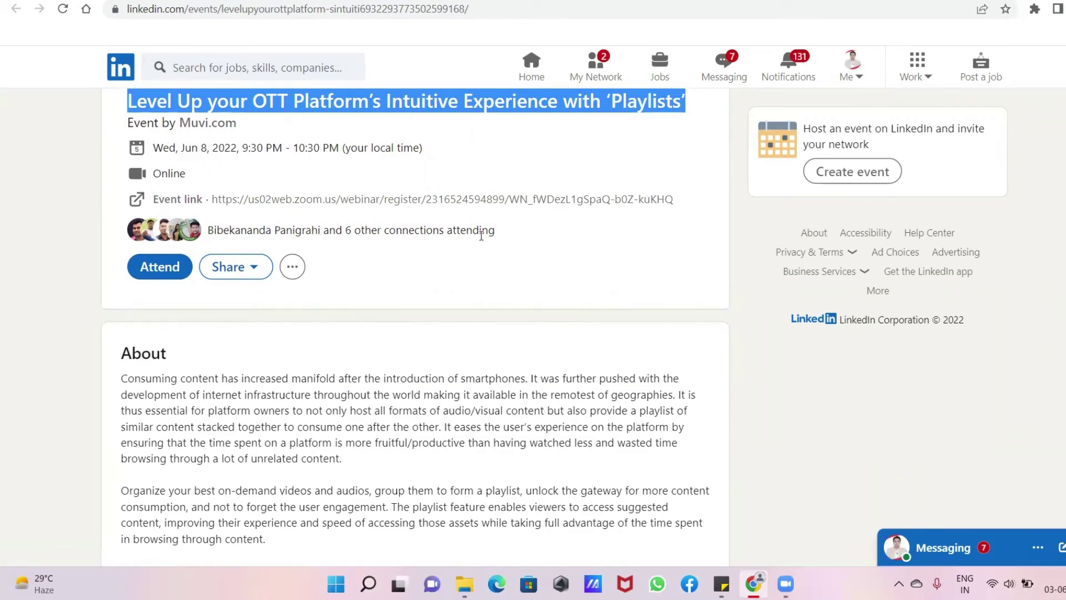
scroll(416, 217, up, 6)
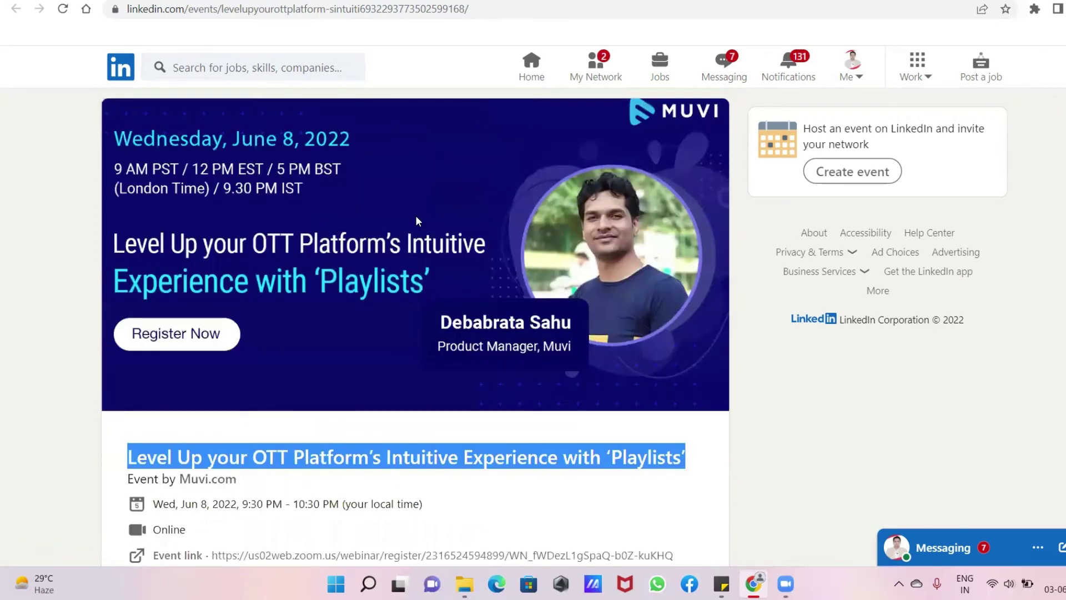
scroll(416, 218, down, 2)
scroll(418, 215, down, 8)
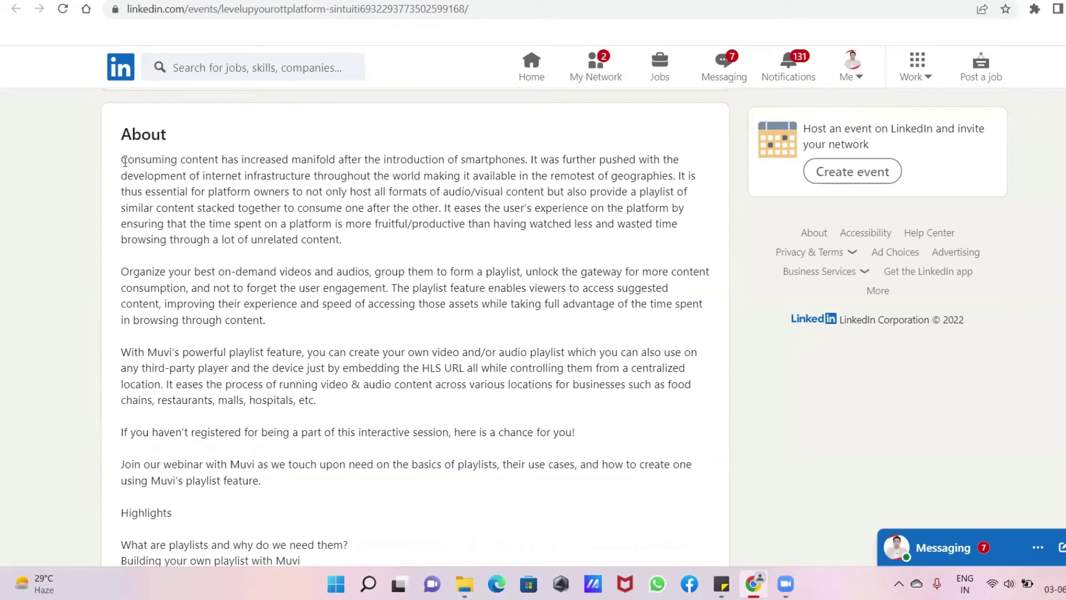
Read down the sample event's About section and mark its Highlights list for closer examination.
scroll(149, 180, down, 4)
scroll(153, 193, up, 1)
scroll(148, 340, down, 3)
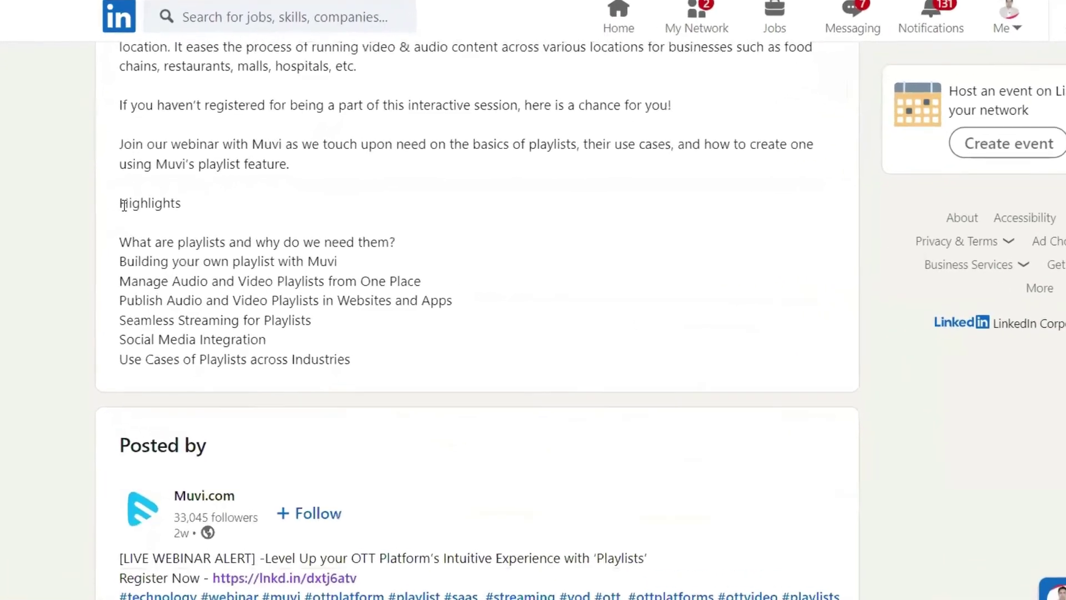
drag(125, 222, 300, 267)
drag(463, 234, 525, 391)
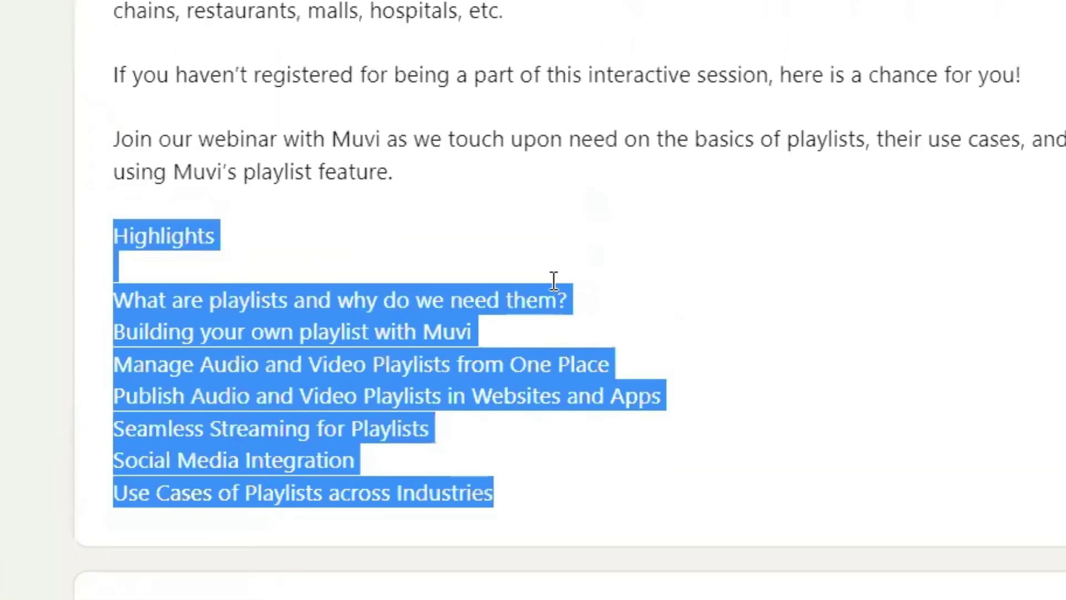
Reread the sample event's description paragraphs and examine the organizer's post with its registration link and hashtags.
scroll(385, 351, up, 5)
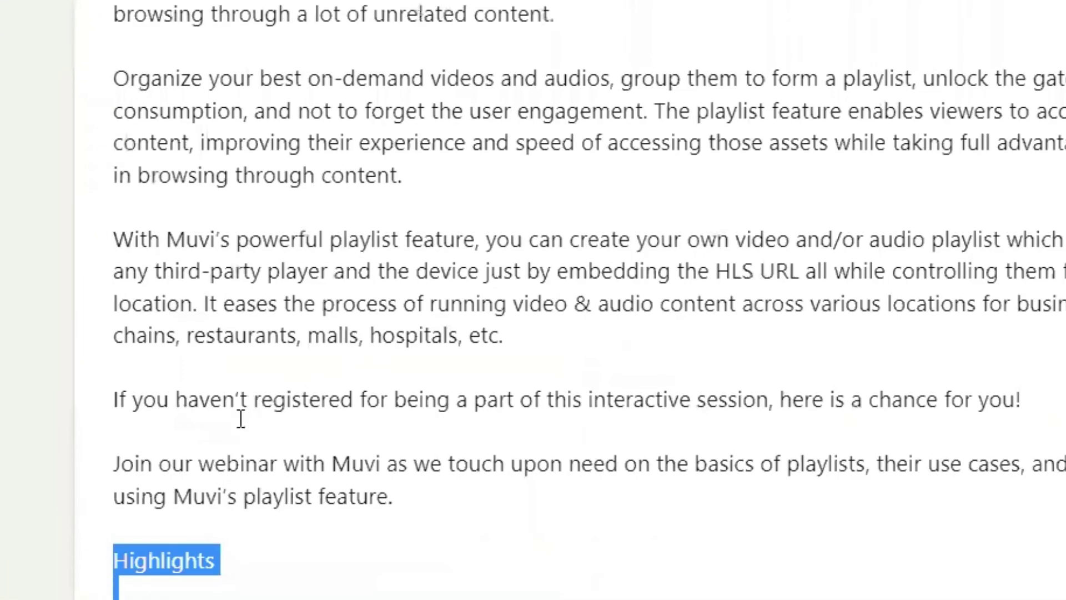
scroll(239, 423, up, 1)
scroll(315, 287, up, 5)
scroll(320, 192, down, 3)
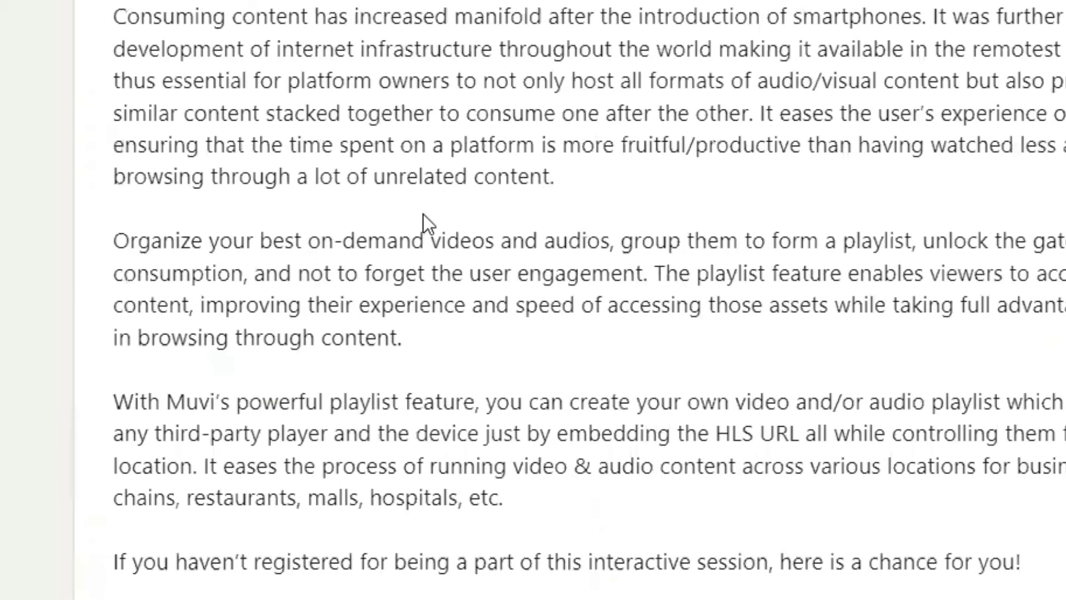
scroll(386, 326, down, 1)
scroll(386, 326, down, 7)
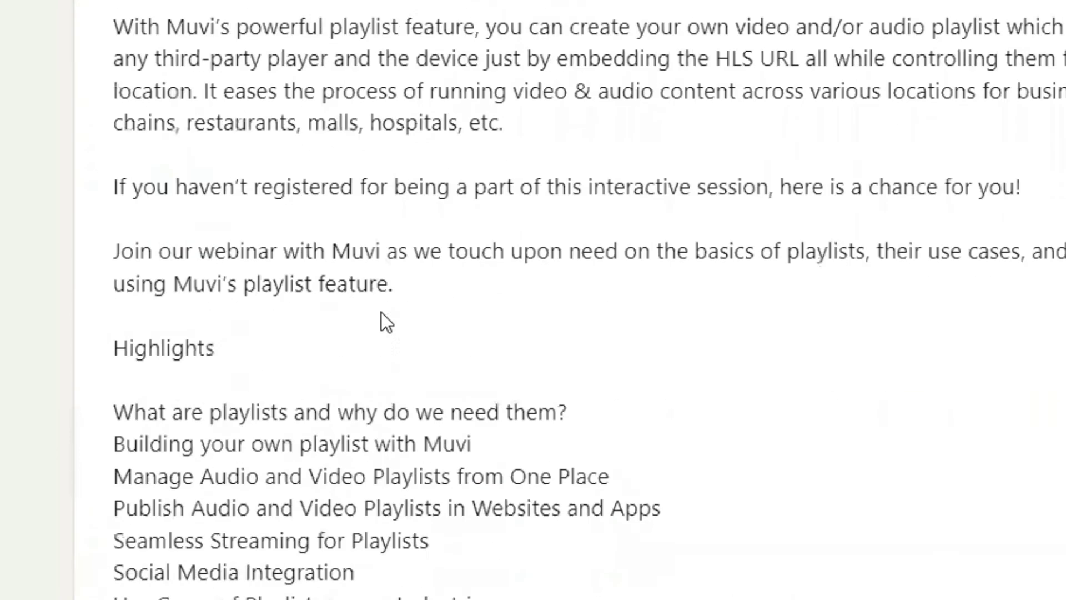
scroll(350, 12, down, 5)
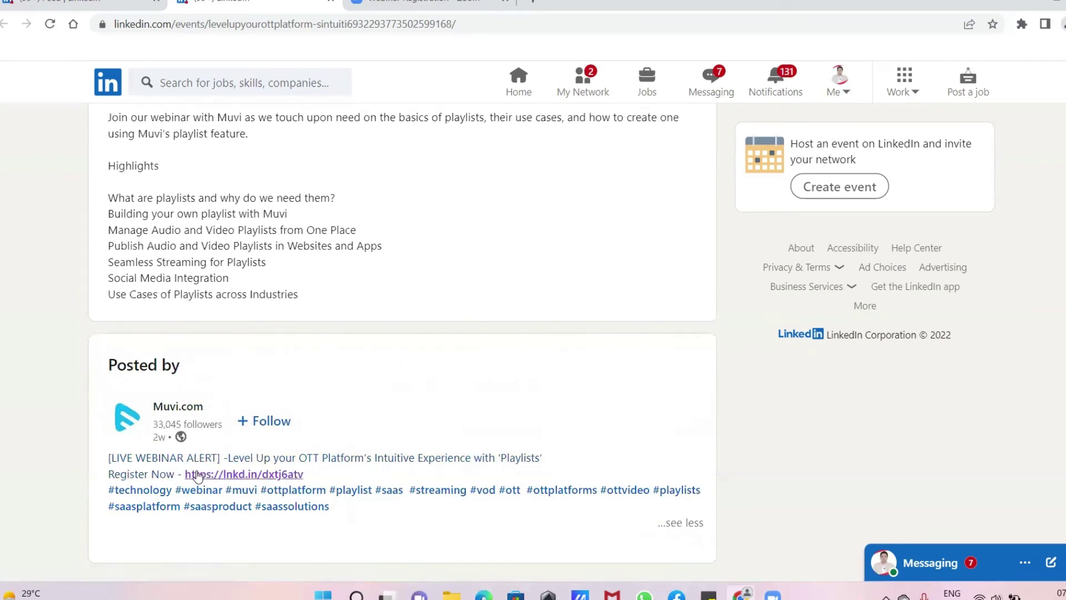
Compare the draft share post with the sample event's post, and open the sample's registration link to view its Zoom webinar registration page.
click(116, 5)
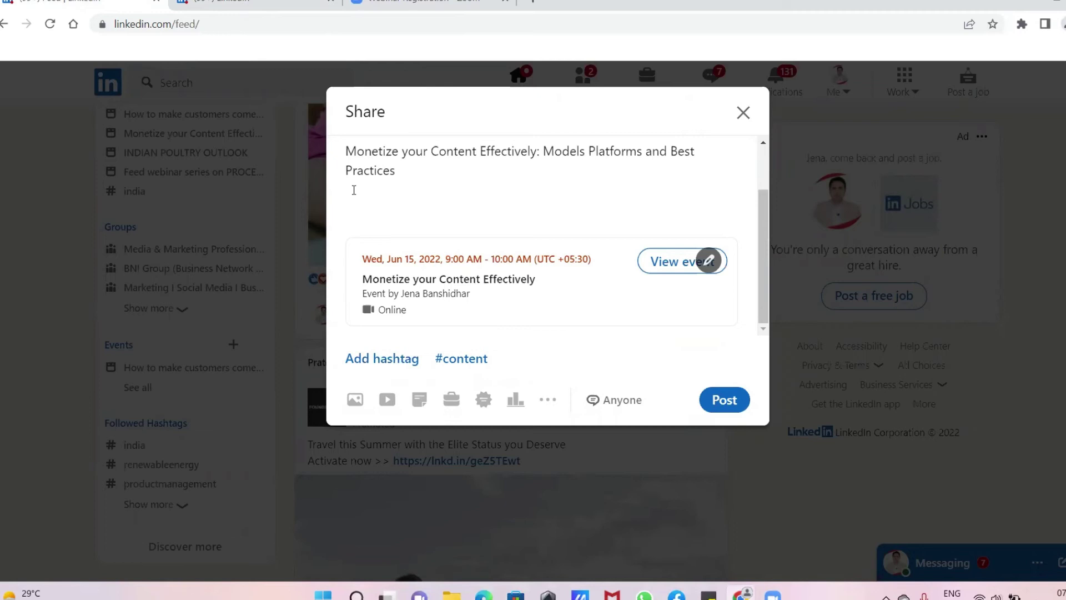
click(205, 8)
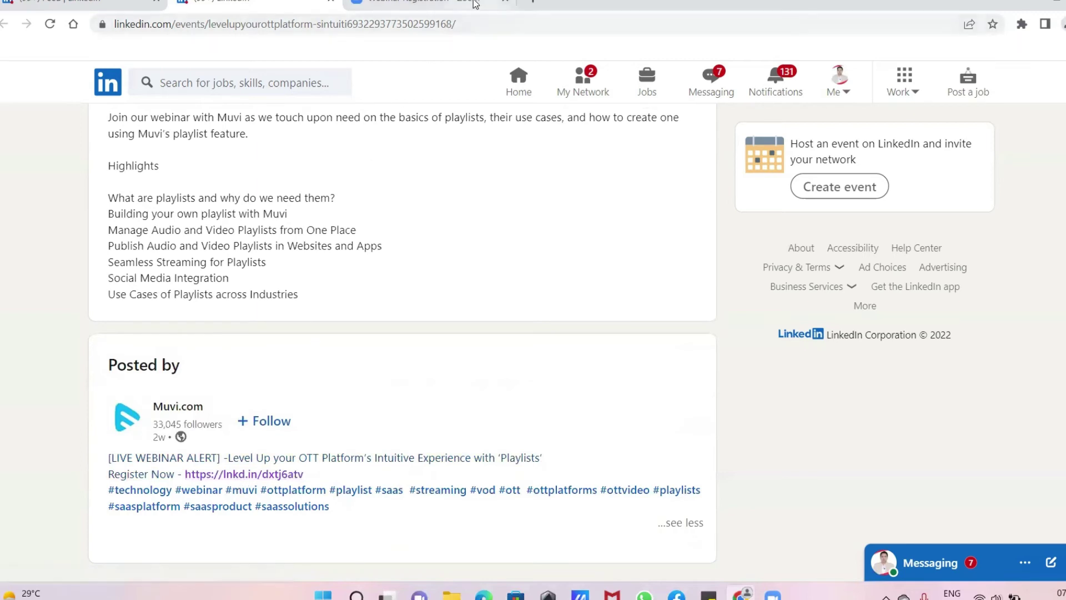
right_click(244, 474)
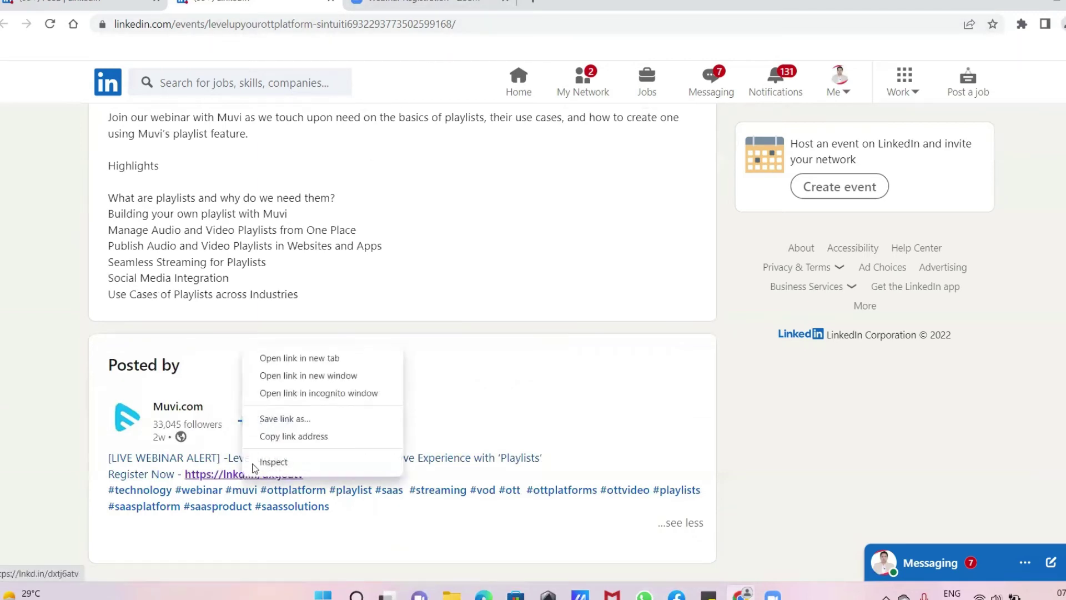
click(302, 360)
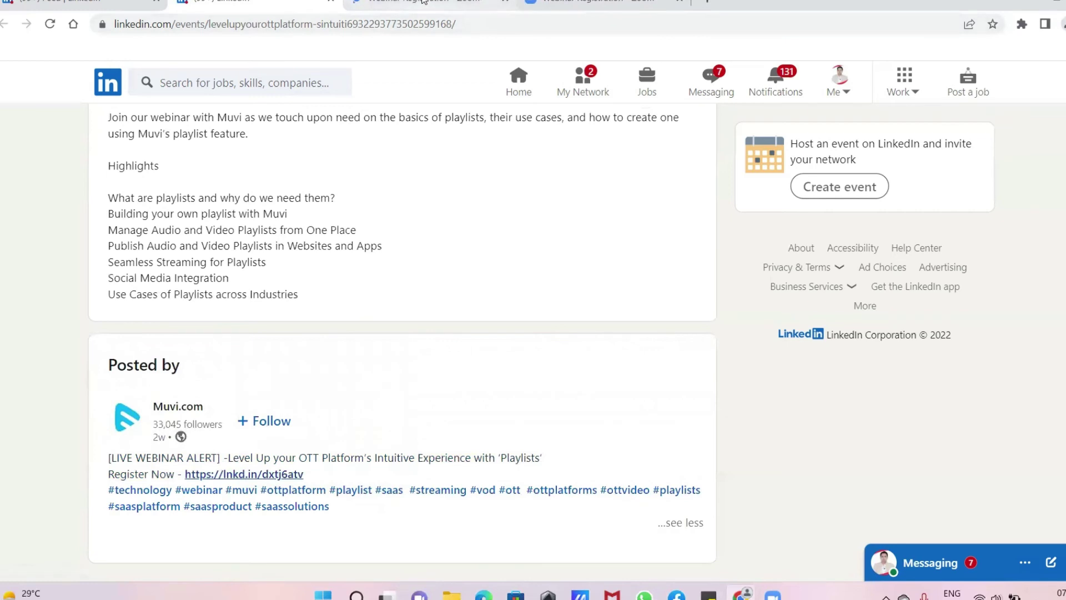
click(414, 2)
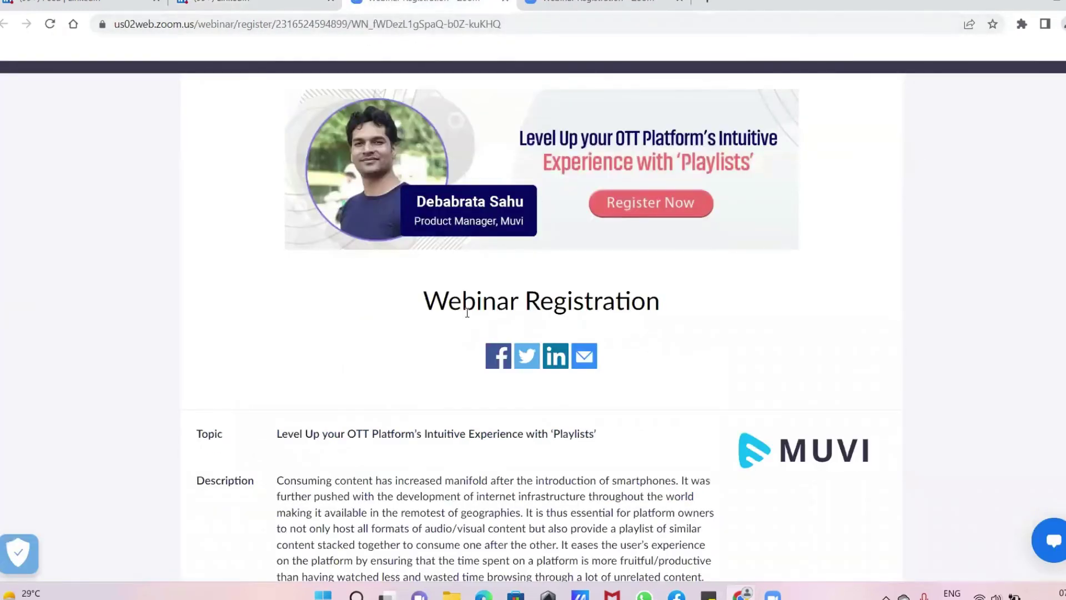
Examine the Zoom webinar registration page from its topic, description and Highlights through the time and the attendee registration form.
scroll(503, 286, down, 4)
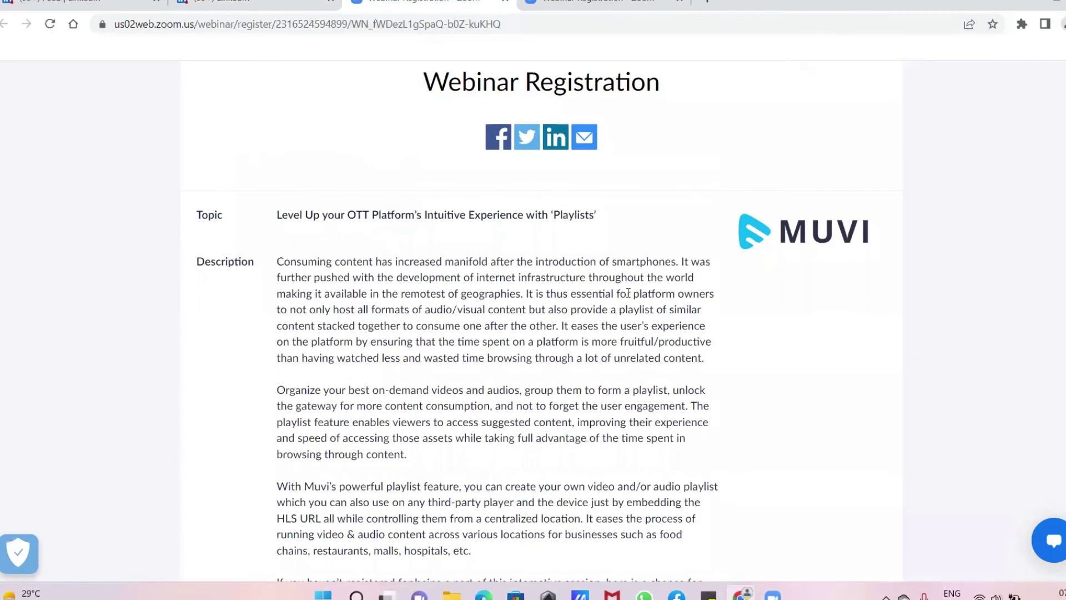
scroll(445, 404, down, 3)
scroll(344, 357, down, 4)
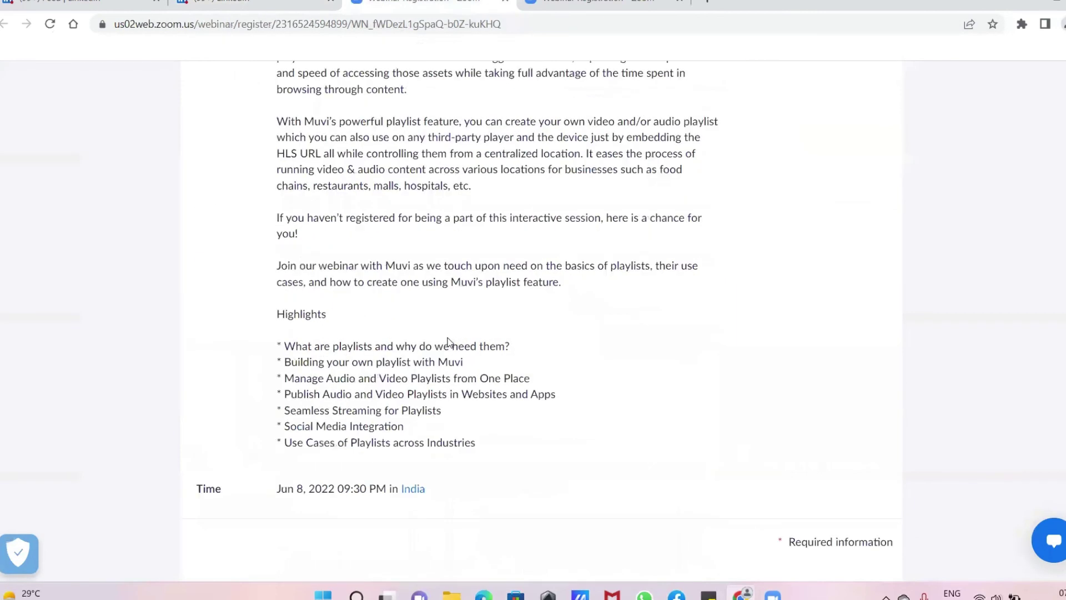
scroll(452, 327, down, 3)
scroll(453, 323, down, 5)
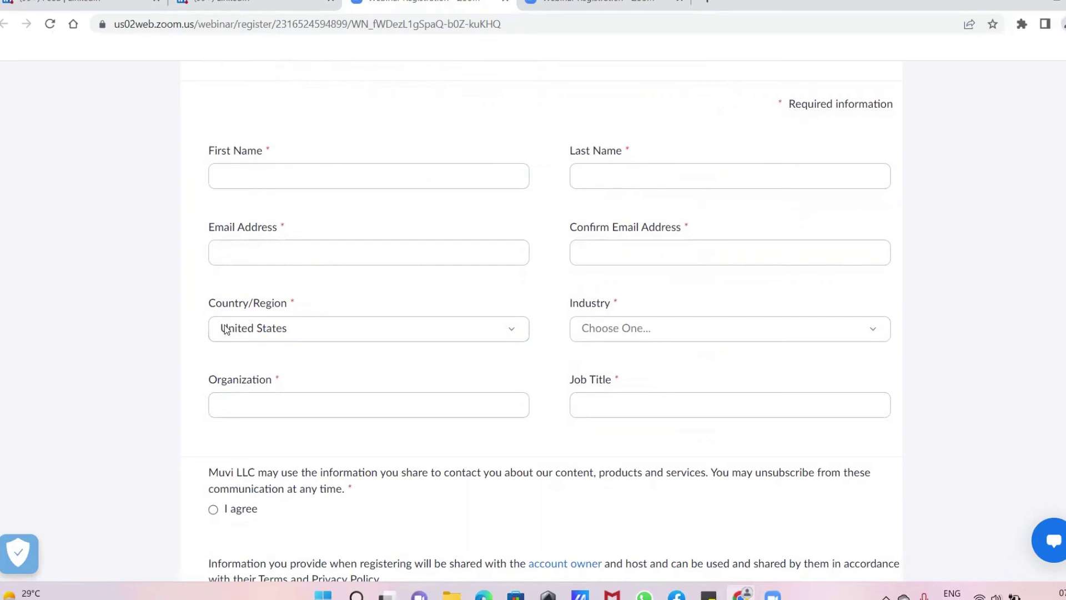
scroll(347, 215, down, 3)
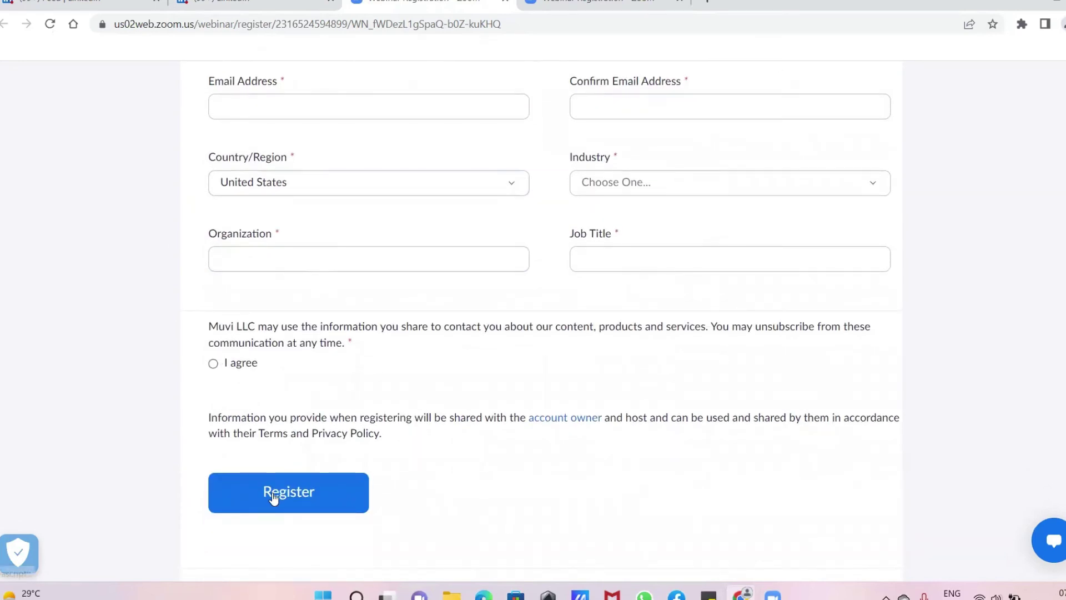
scroll(315, 432, up, 15)
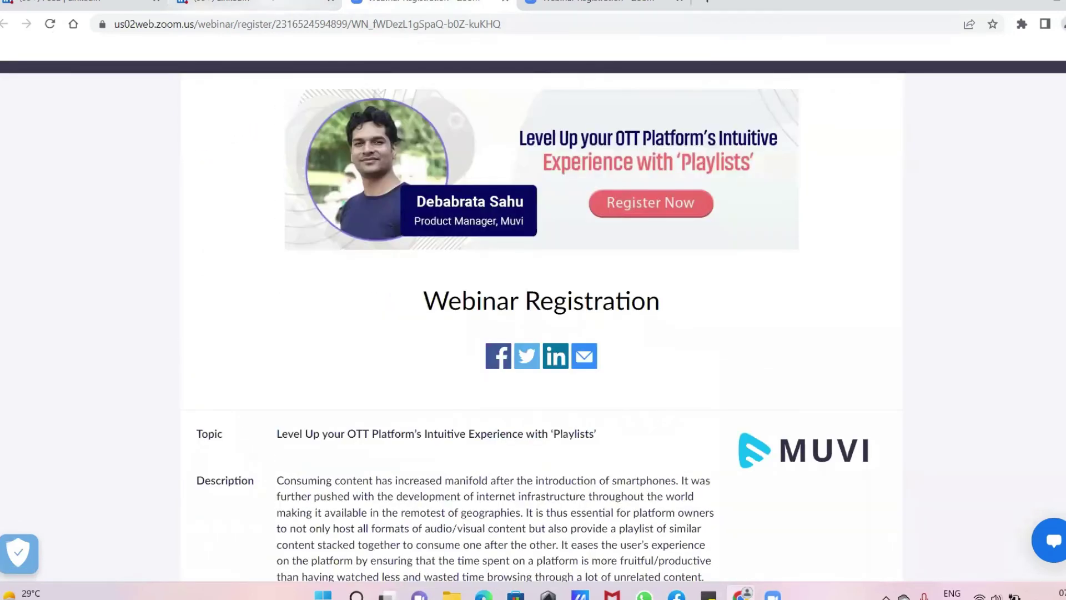
Return to the LinkedIn feed and discard the draft share post for the "Monetize your Content Effectively" event.
click(261, 5)
click(113, 6)
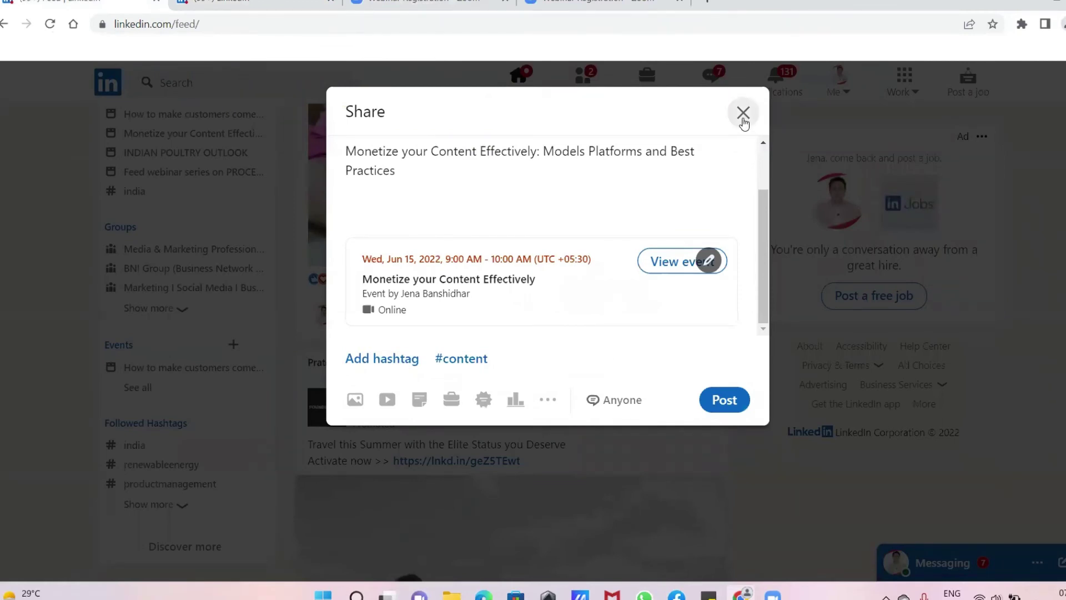
click(743, 114)
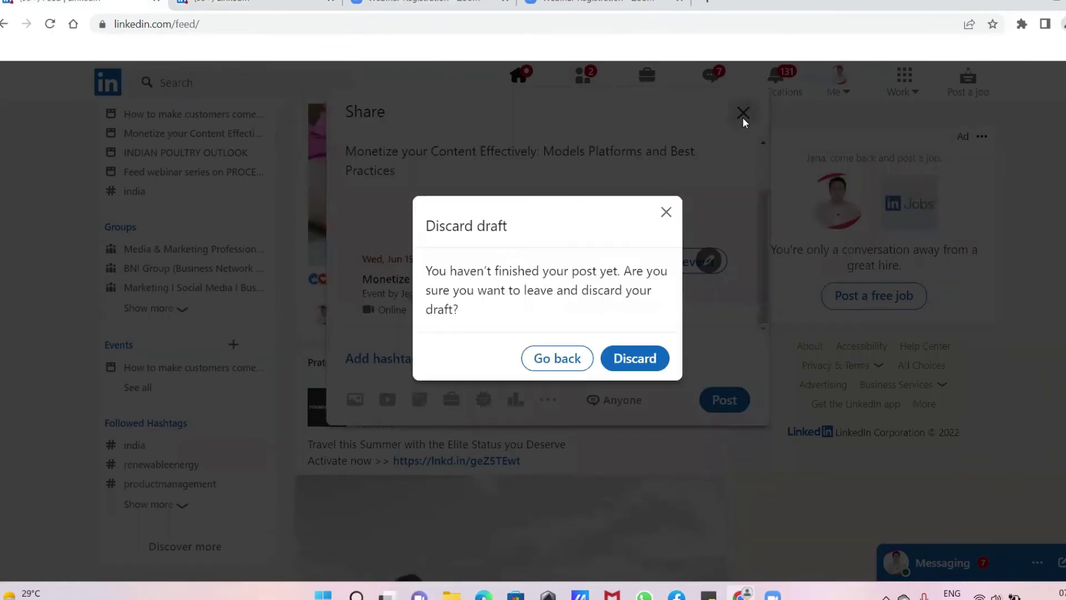
click(580, 366)
click(744, 114)
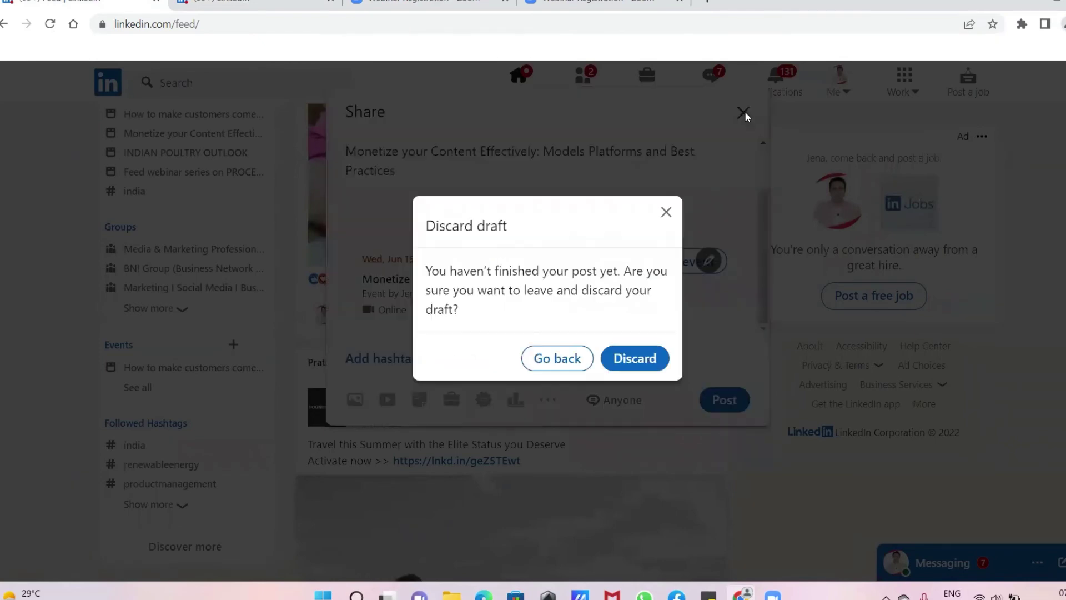
click(635, 358)
mouse_move(399, 315)
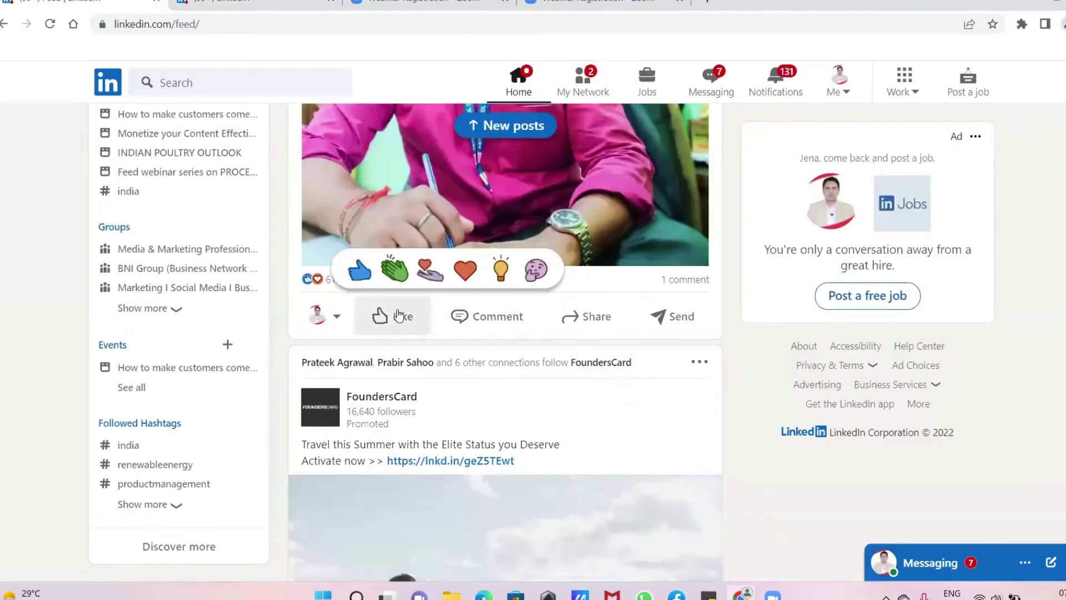
Search LinkedIn for "lead generation" and restrict the results to Events.
scroll(371, 209, up, 1)
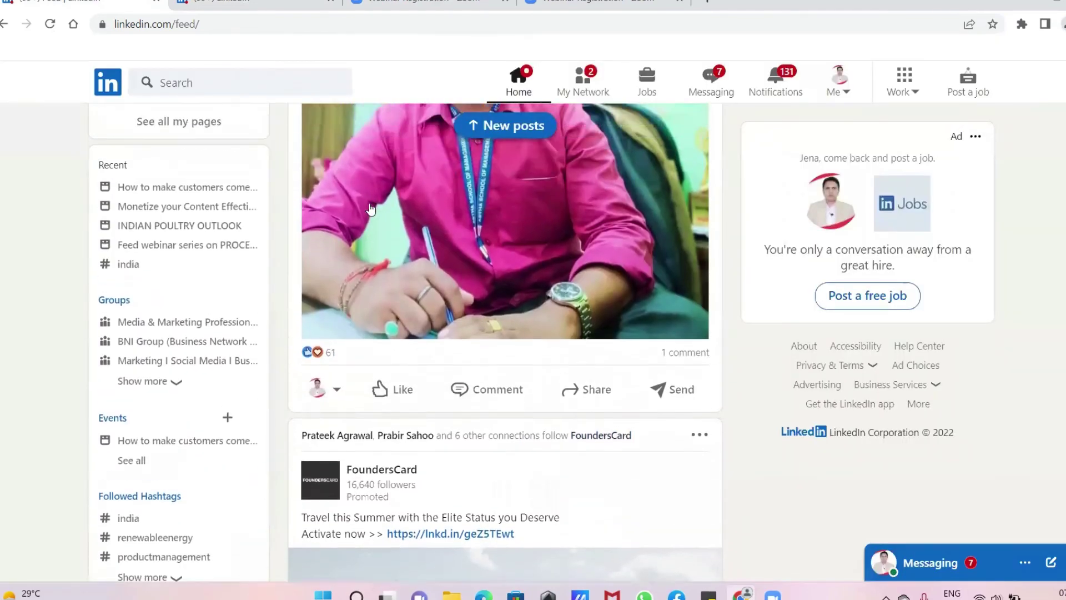
scroll(371, 210, up, 2)
scroll(371, 209, up, 3)
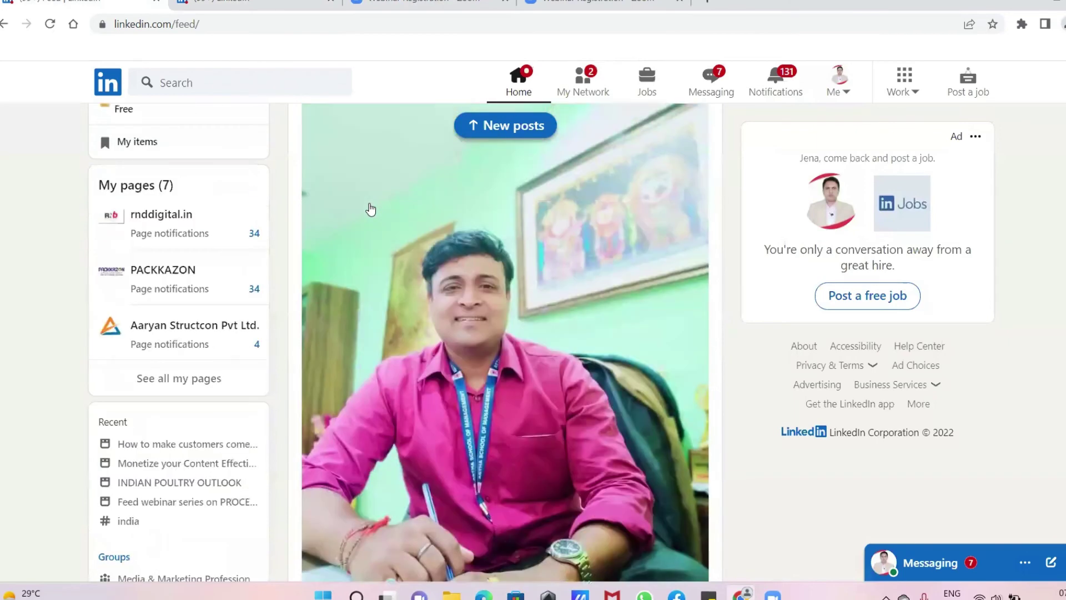
scroll(371, 210, up, 1)
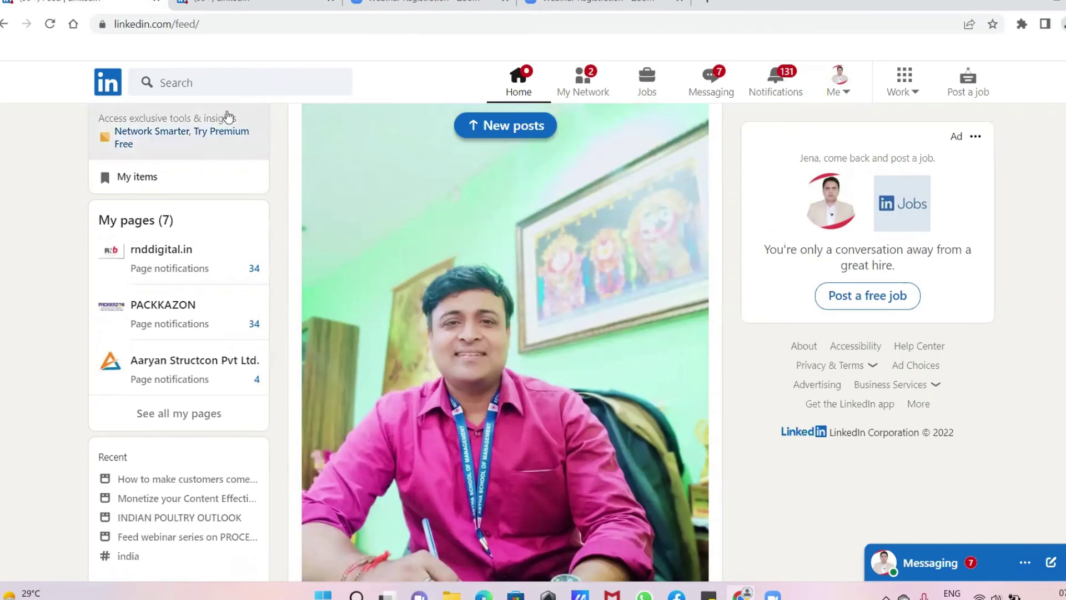
scroll(221, 117, up, 1)
scroll(221, 117, up, 3)
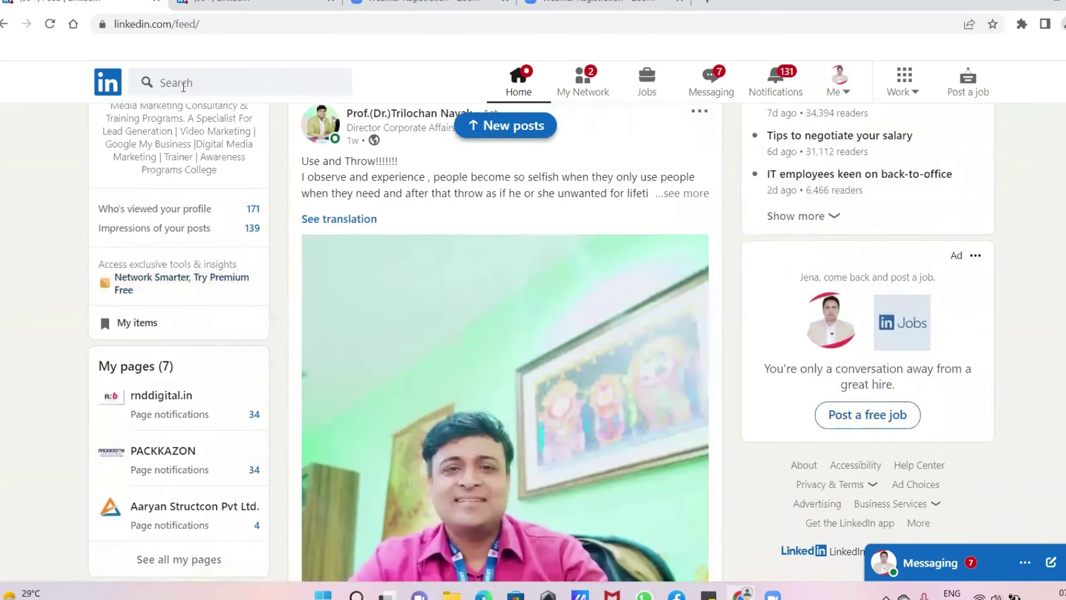
click(185, 81)
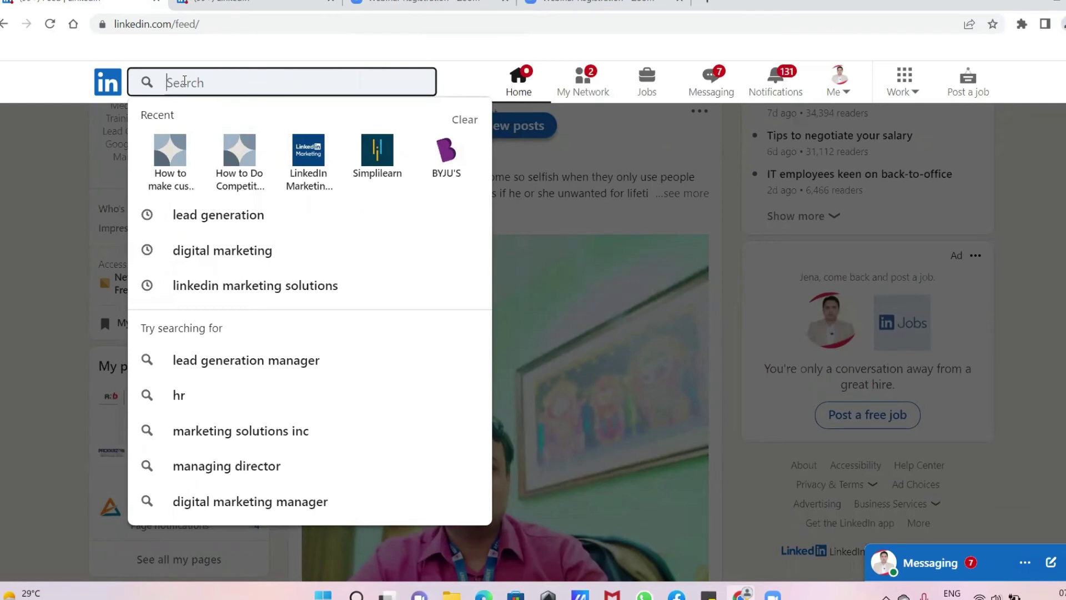
text(le)
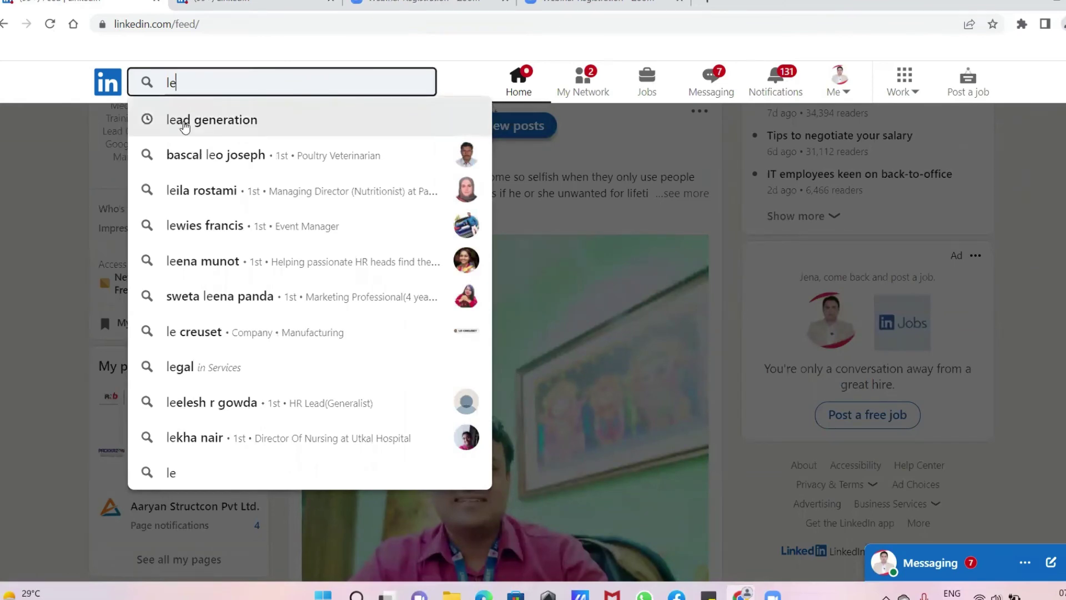
click(185, 122)
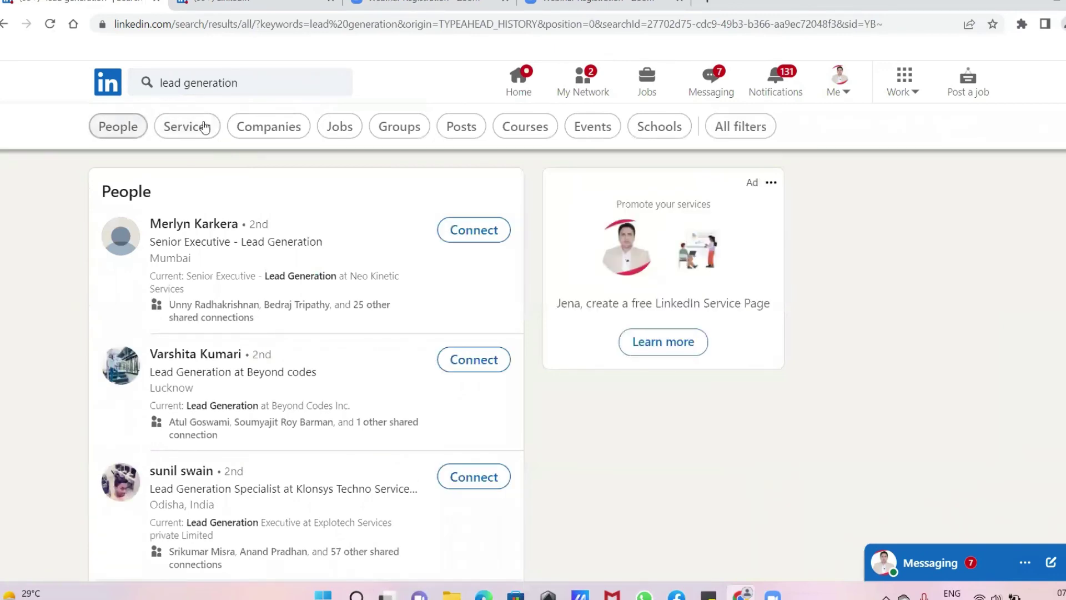
click(593, 128)
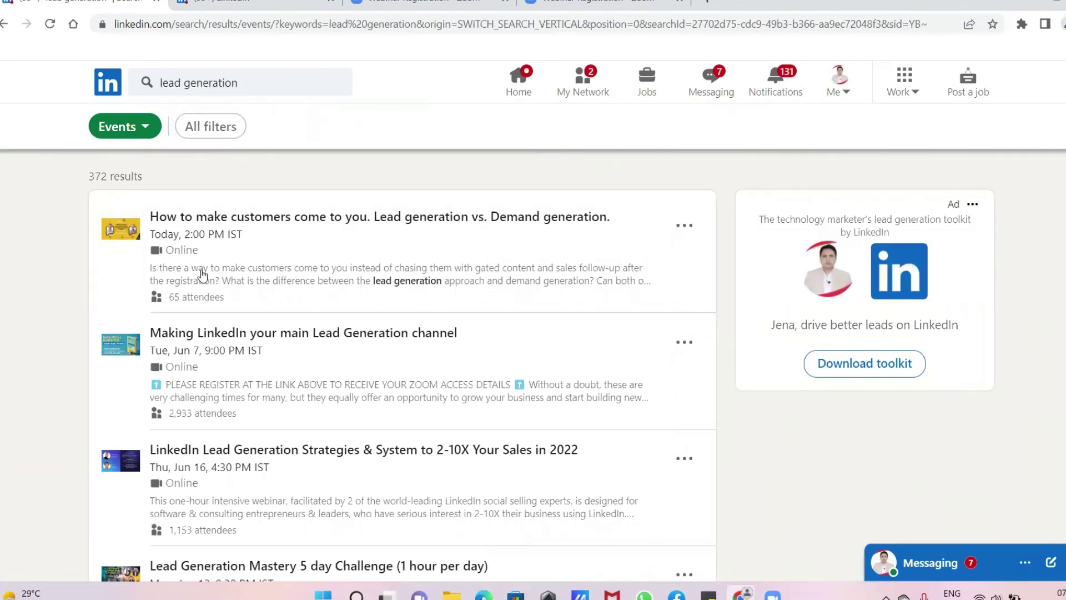
Look over the event results and open "How to make customers come to you. Lead generation vs. Demand generation." in a new browser tab.
scroll(191, 270, down, 1)
scroll(78, 193, up, 1)
drag(86, 176, 149, 185)
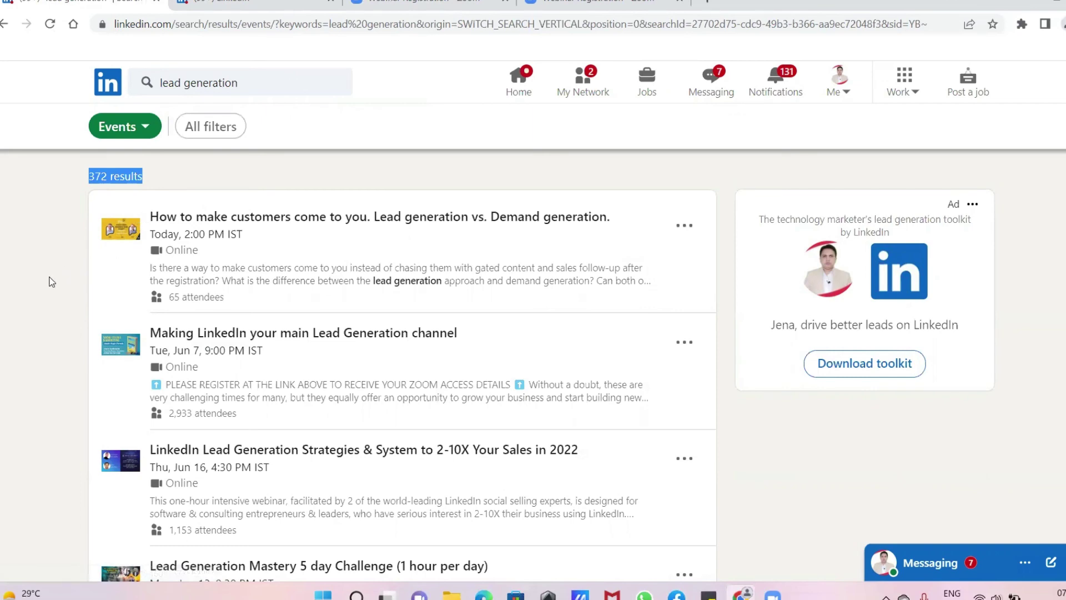
scroll(44, 276, down, 2)
scroll(43, 275, up, 2)
right_click(247, 221)
click(272, 228)
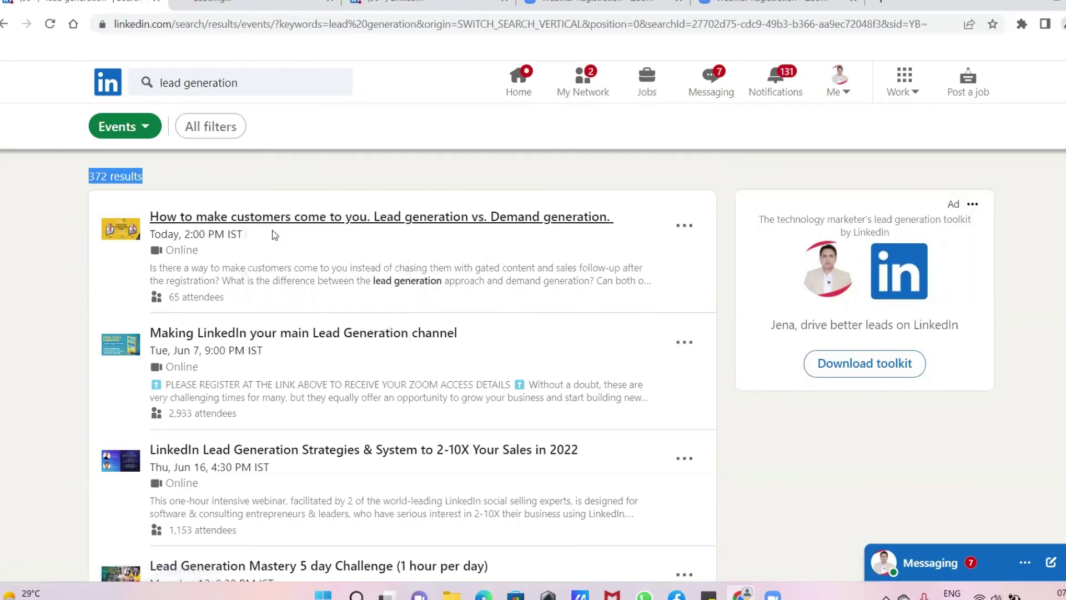
click(261, 5)
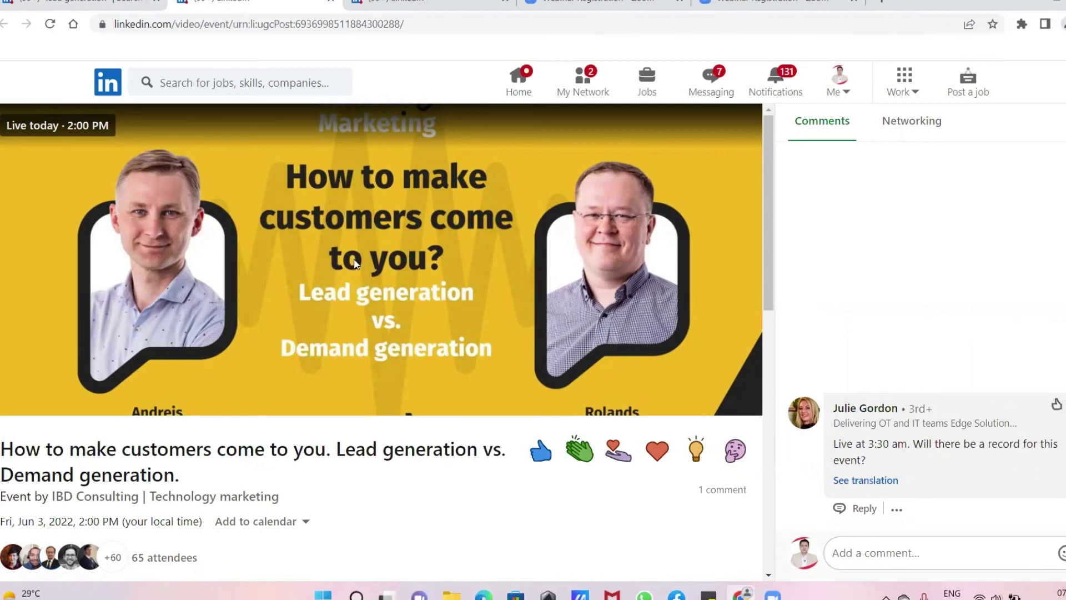
Examine the lead versus demand generation event's schedule, full About text, Speakers cards and organizer post.
scroll(354, 263, down, 3)
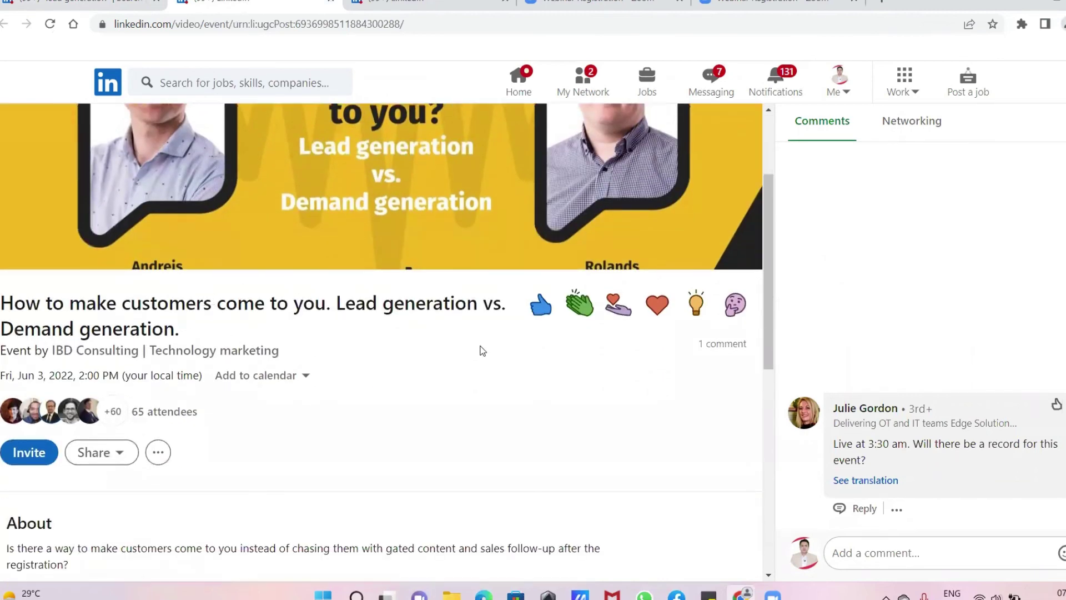
scroll(481, 350, down, 4)
click(36, 398)
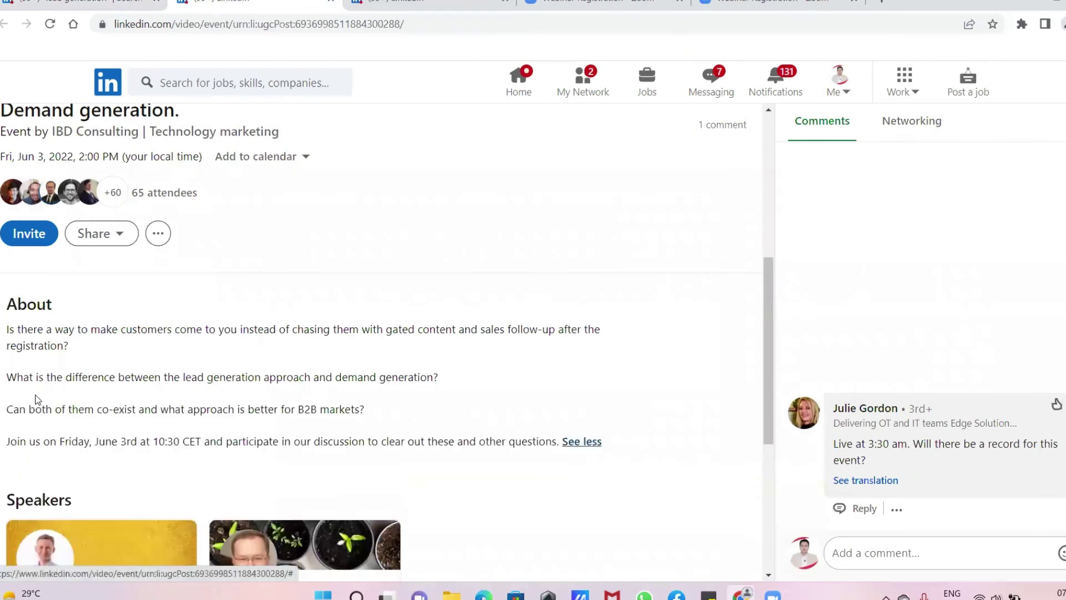
scroll(142, 374, down, 3)
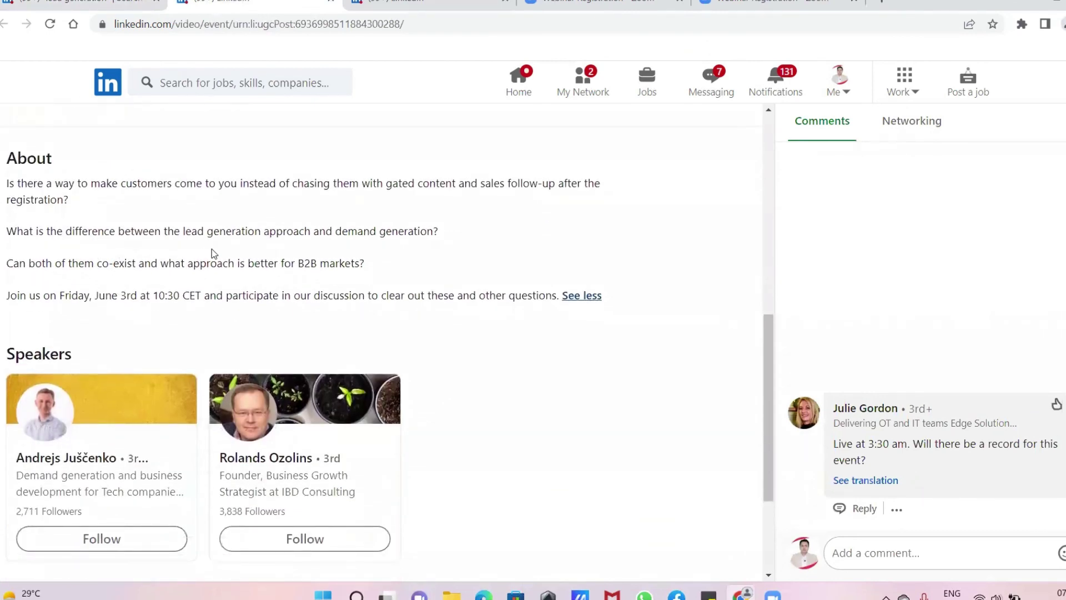
scroll(250, 257, down, 3)
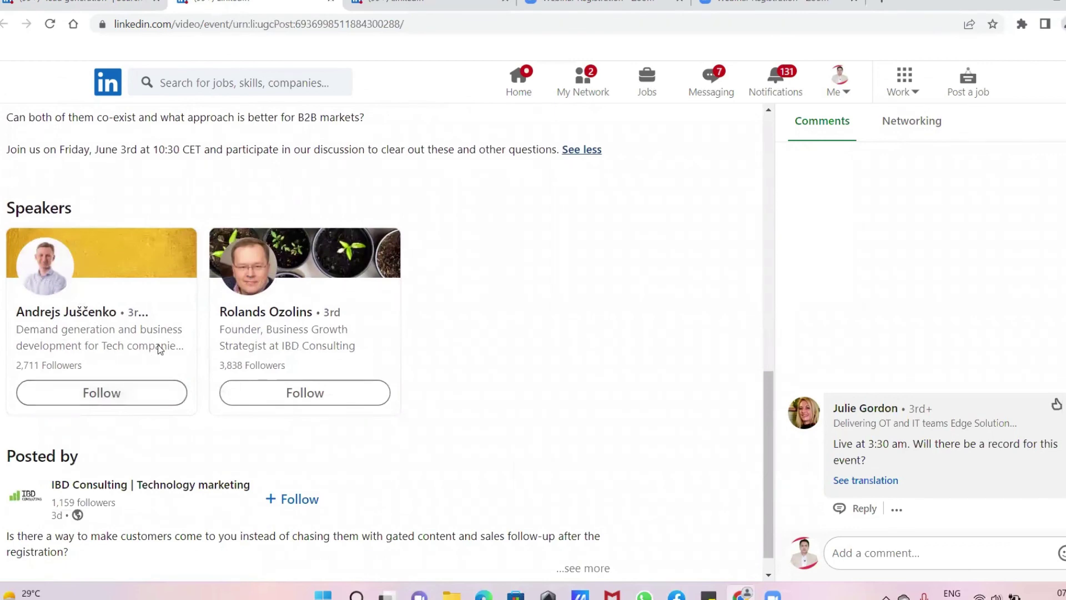
scroll(161, 340, down, 1)
scroll(166, 338, up, 4)
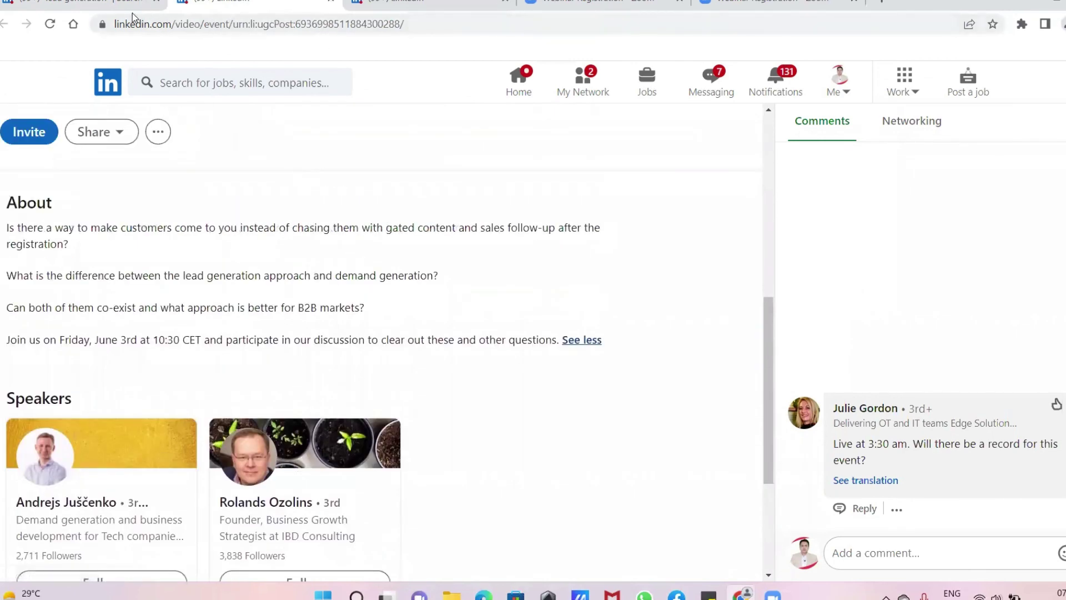
Return to the event results and open "Making LinkedIn your main Lead Generation channel" in a new browser tab.
click(88, 2)
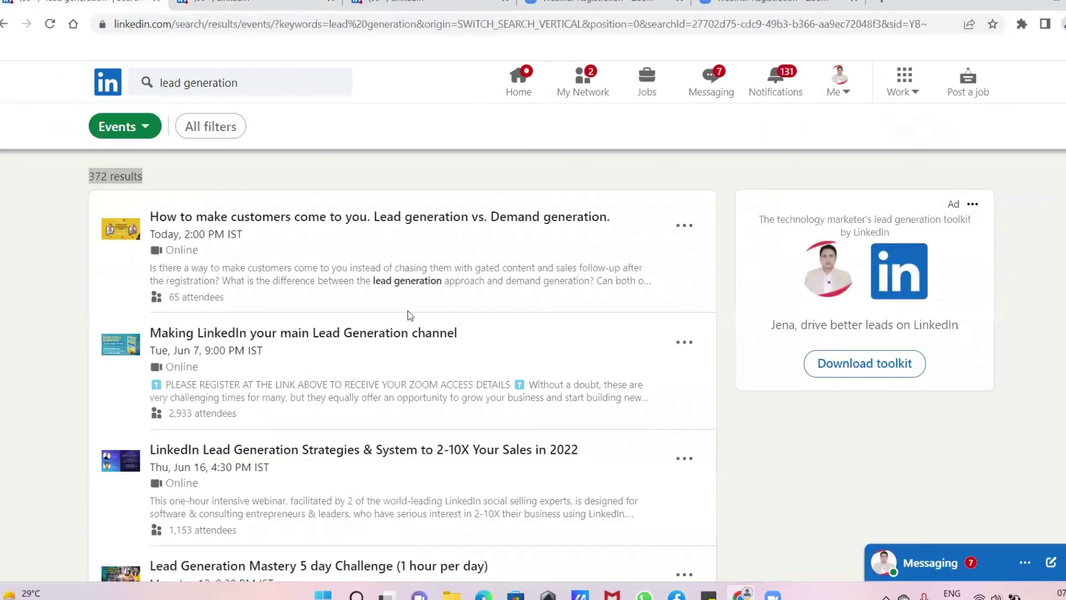
right_click(333, 335)
click(389, 348)
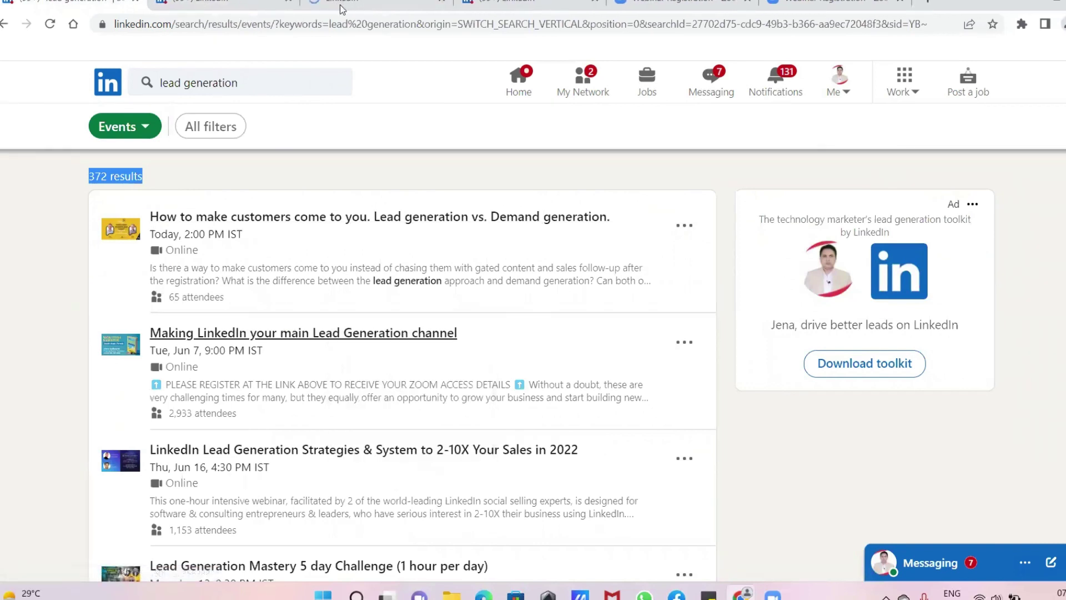
click(367, 3)
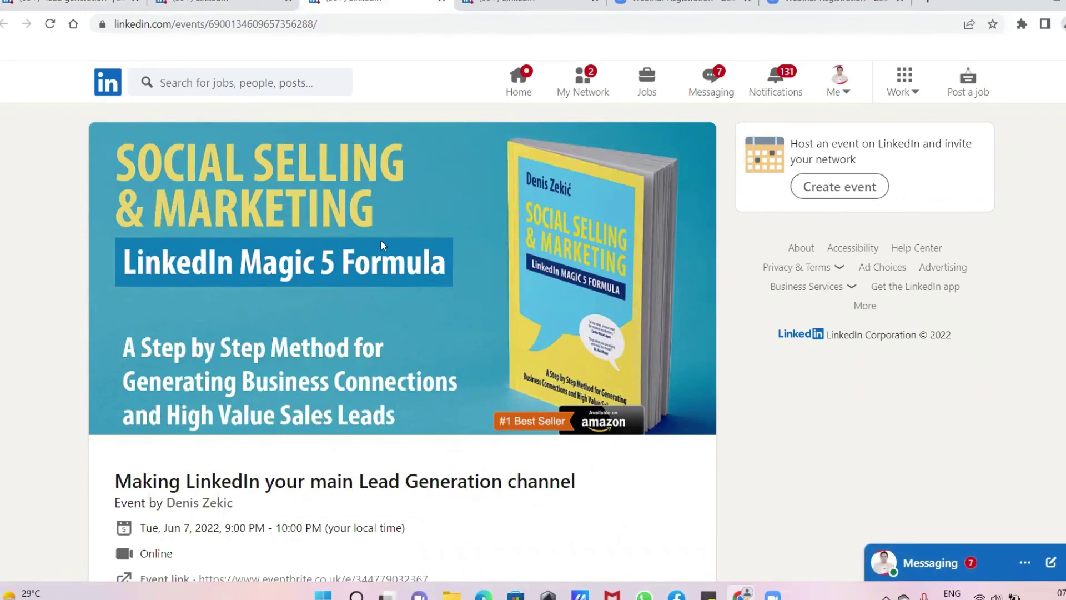
Examine this event's schedule, event link, About description and Speakers section.
scroll(384, 243, down, 4)
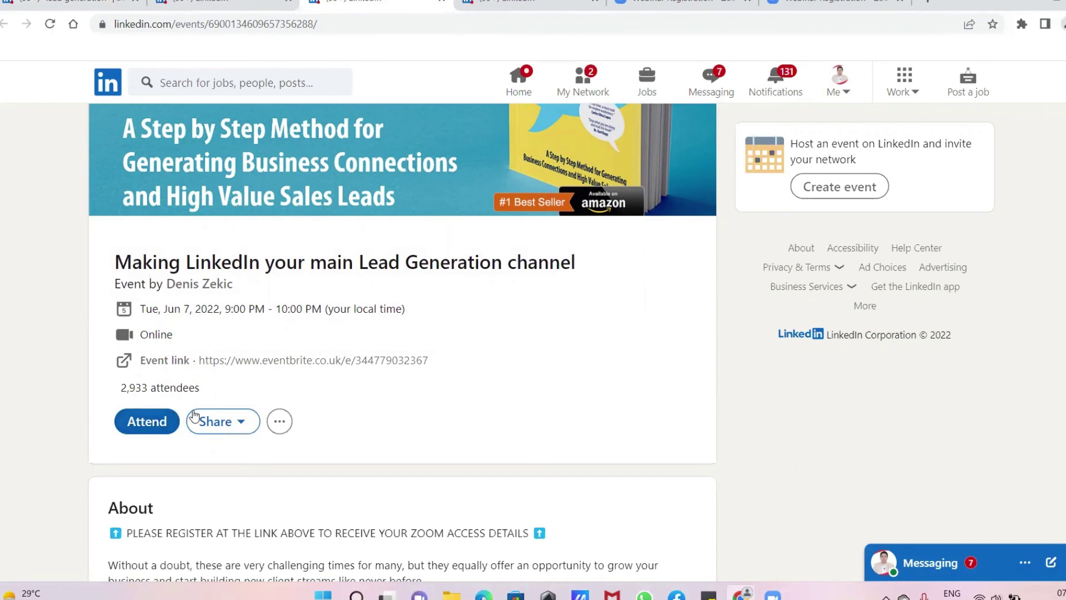
scroll(199, 407, down, 3)
scroll(161, 390, down, 4)
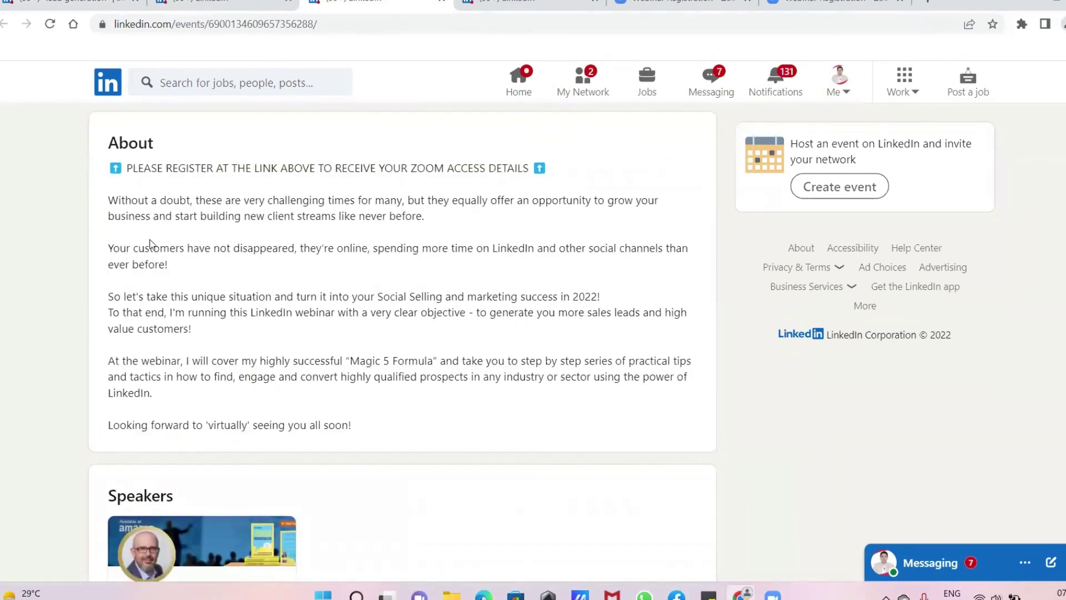
scroll(206, 251, down, 4)
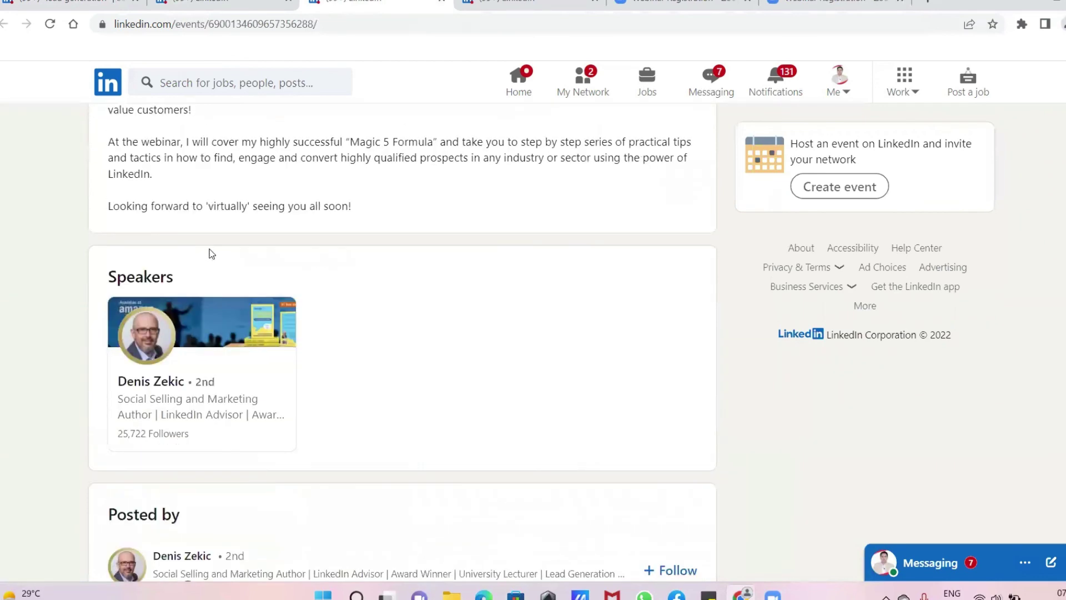